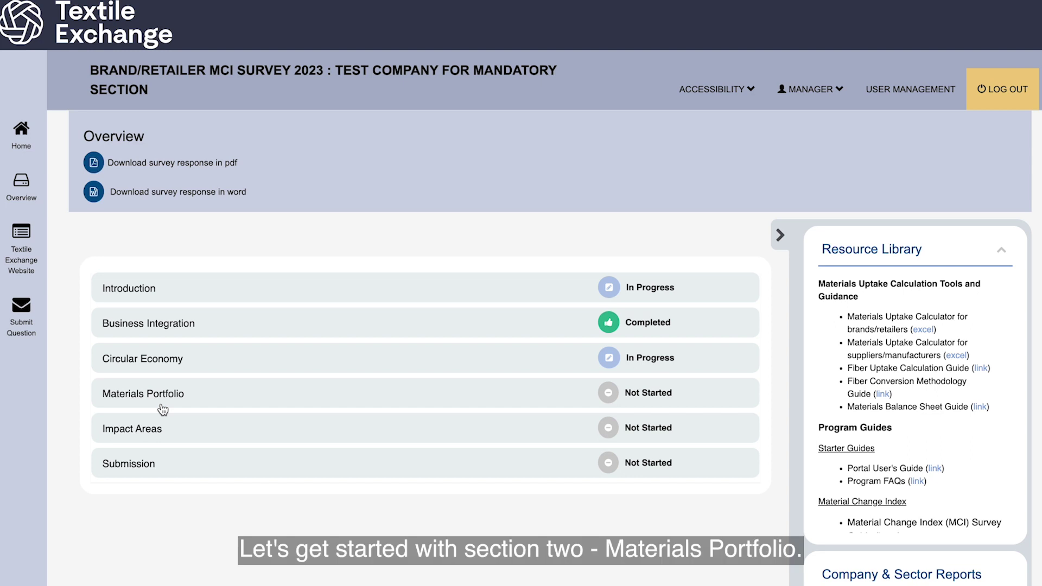
# Open the Materials Portfolio Selection page in the Materials Portfolio section of the survey
pyautogui.click(139, 398)
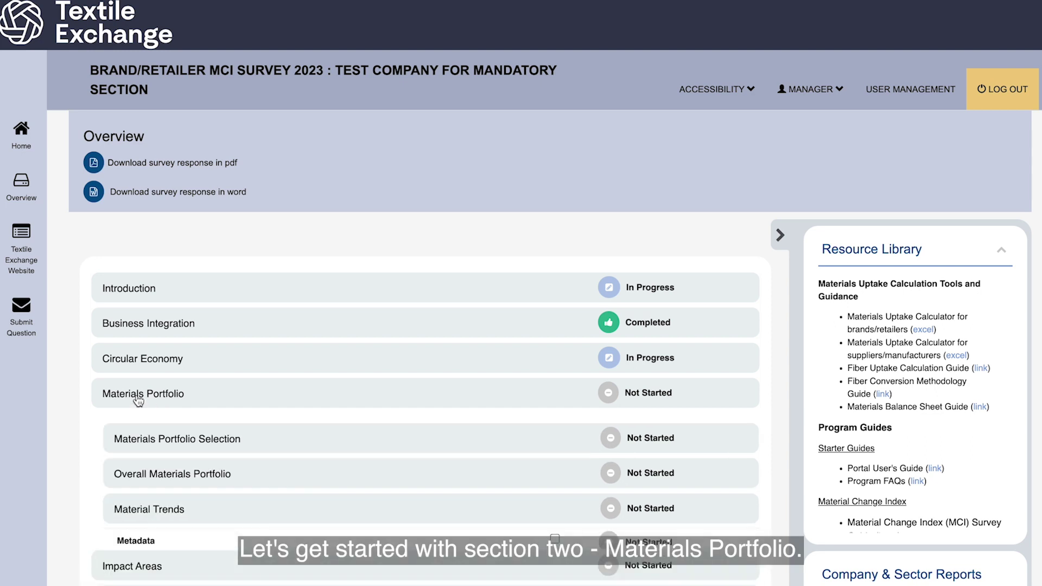
pyautogui.click(162, 442)
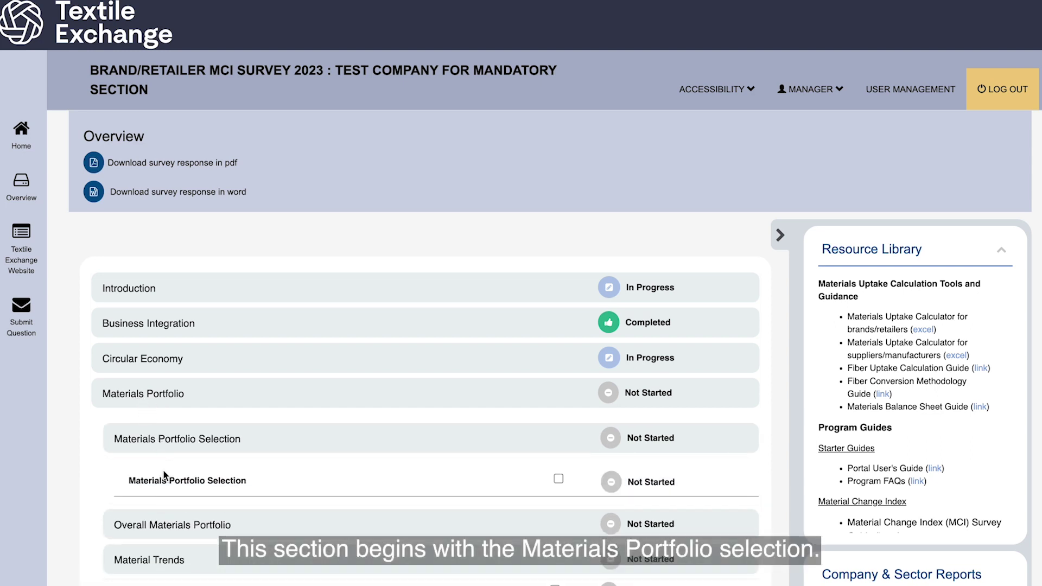
pyautogui.click(167, 480)
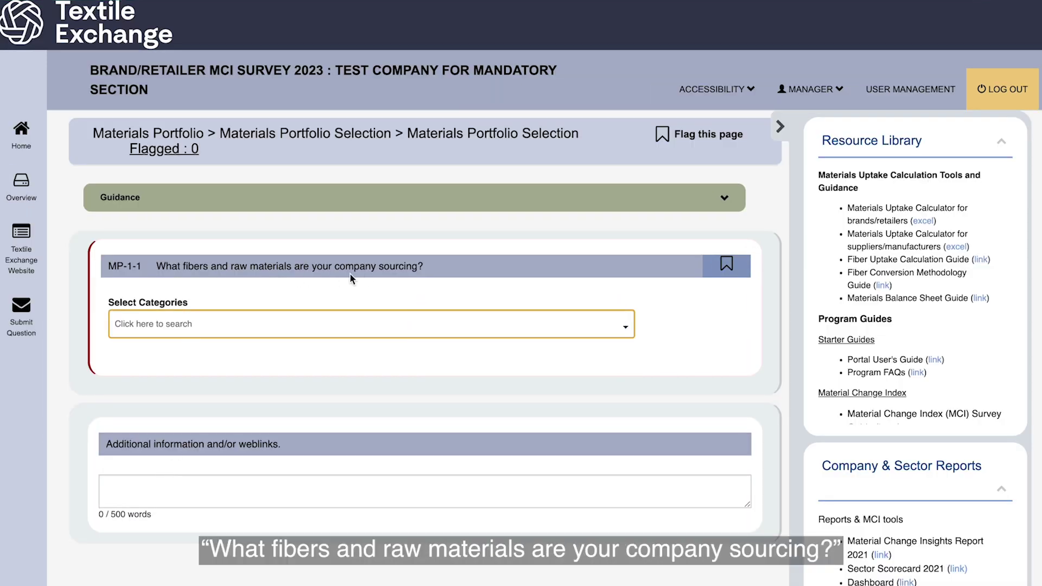
# Select Cotton, Wool, Leather and Cashmere as the fibers and raw materials the company sources in question MP-1-1
pyautogui.click(240, 326)
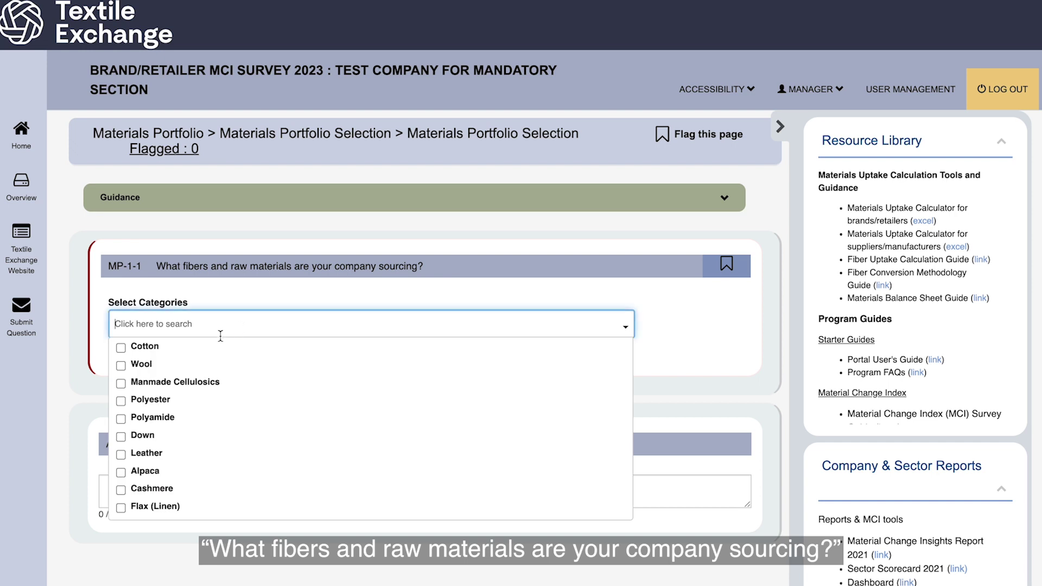
pyautogui.click(120, 352)
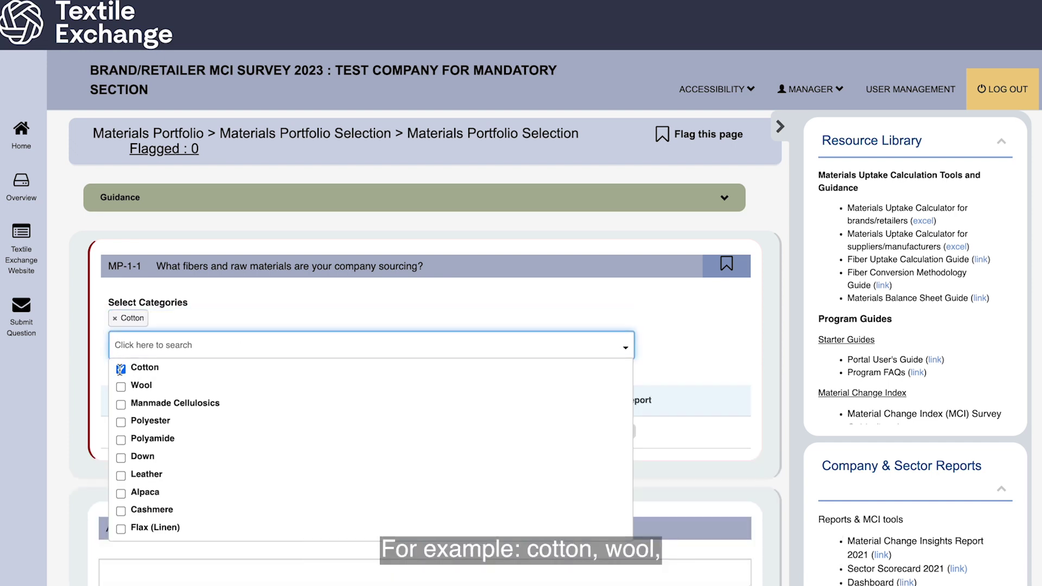
pyautogui.click(119, 386)
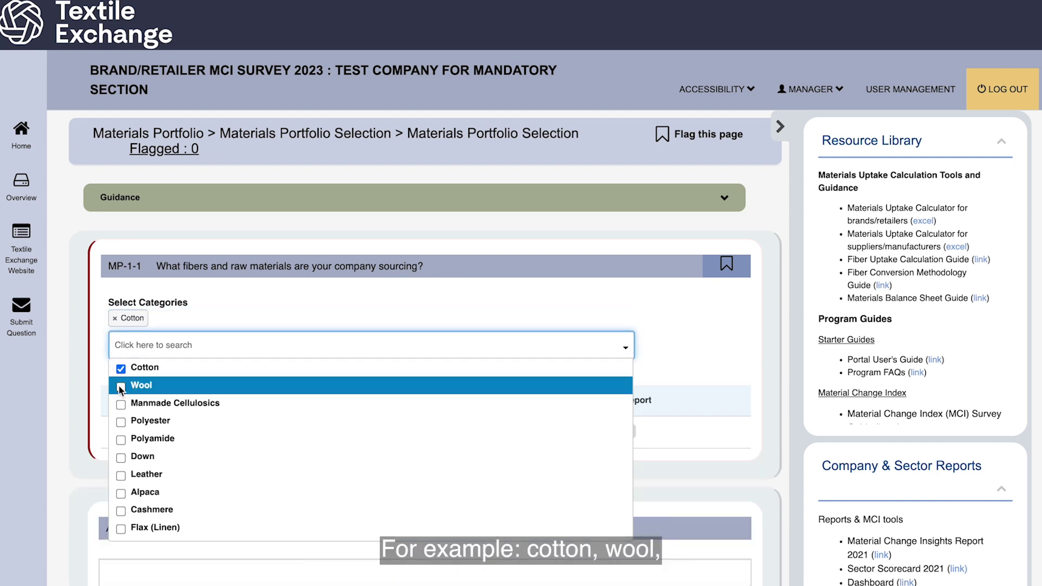
pyautogui.click(120, 475)
pyautogui.click(121, 510)
pyautogui.scroll(-2, 213, 477)
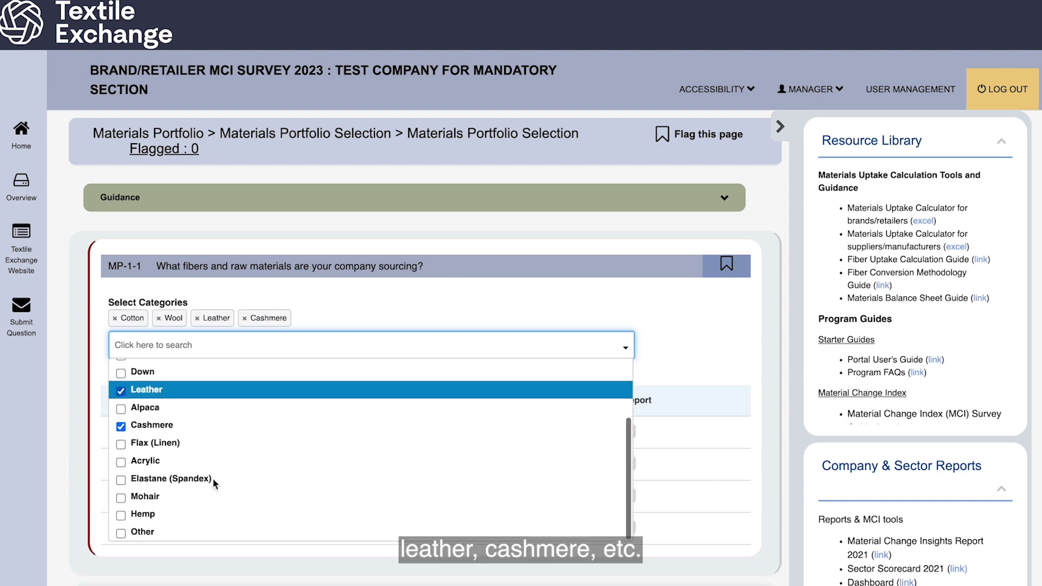
pyautogui.scroll(2, 213, 478)
pyautogui.click(385, 317)
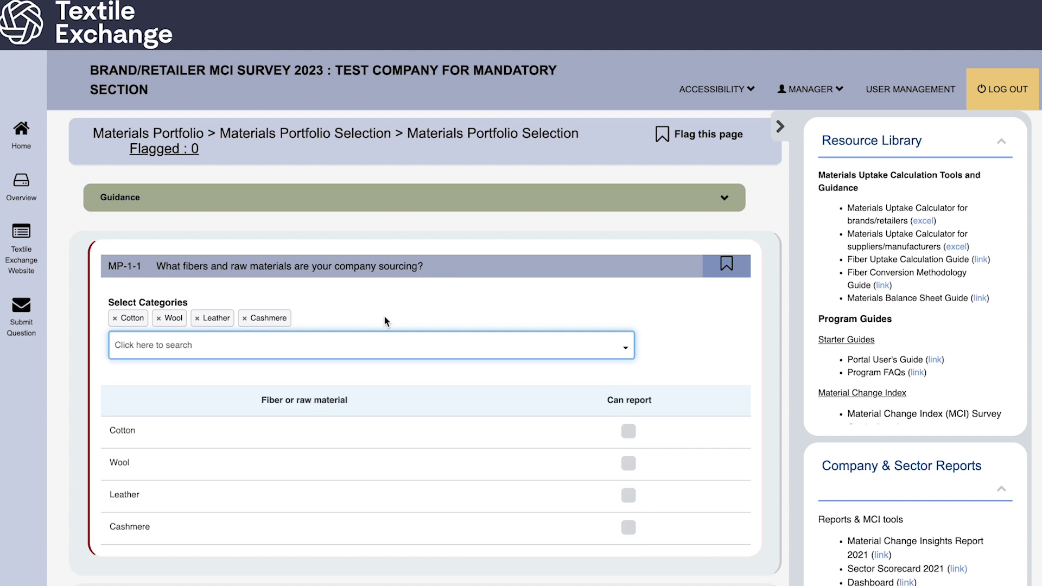
# Mark Cotton and Leather as materials the company can report on
pyautogui.scroll(-1, 500, 405)
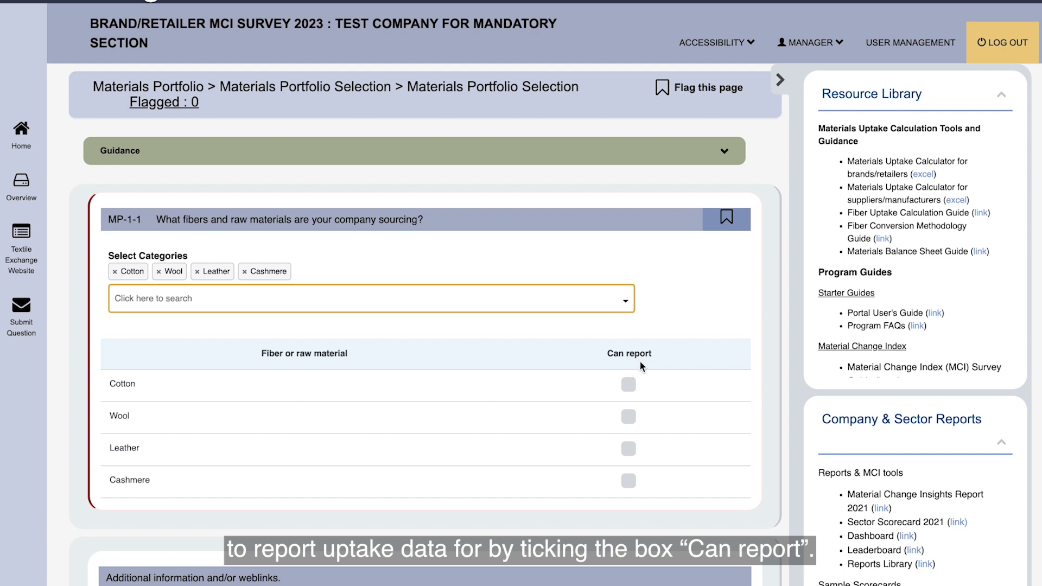
pyautogui.click(628, 385)
pyautogui.click(628, 450)
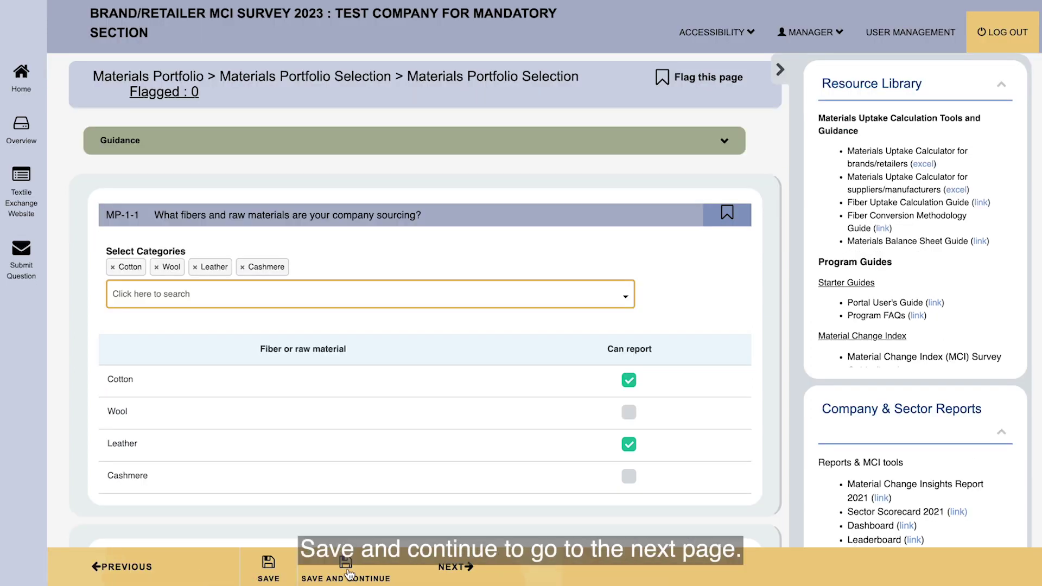
# Examine the subsections of the Cotton Portfolio and Leather Portfolio in the survey overview
pyautogui.click(20, 127)
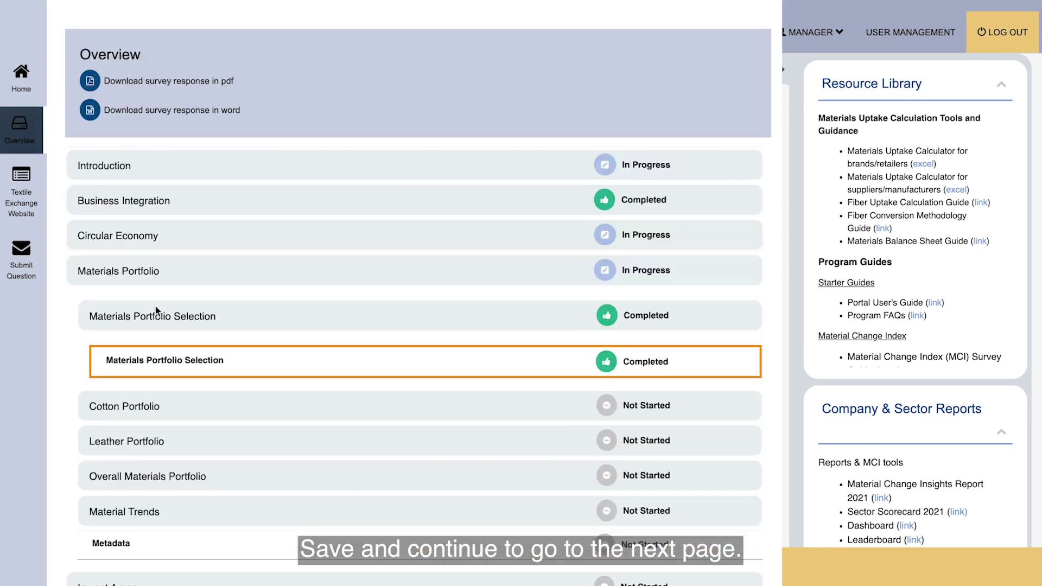
pyautogui.click(145, 404)
pyautogui.scroll(-3, 200, 505)
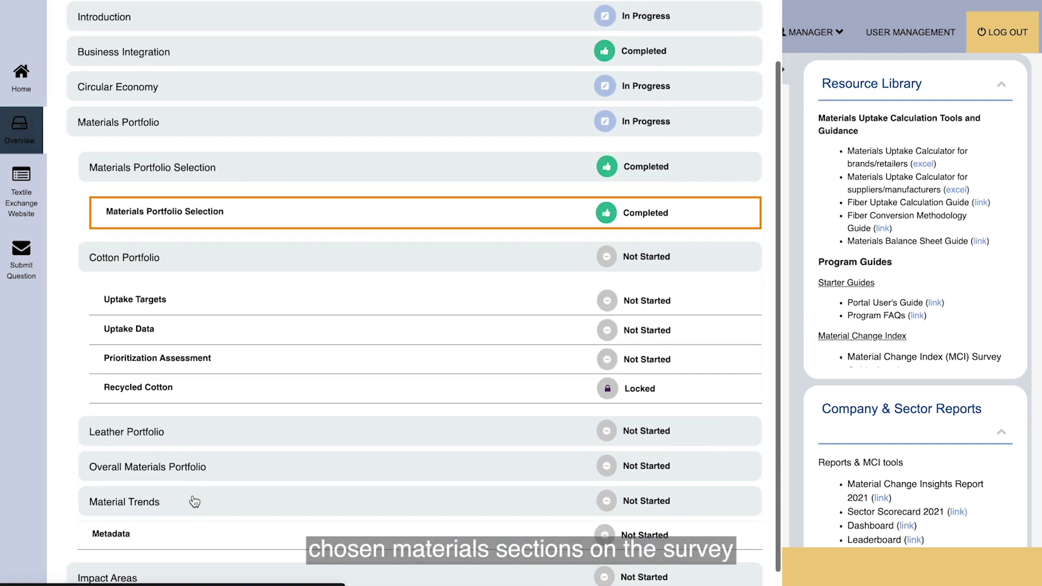
pyautogui.click(145, 432)
pyautogui.scroll(-3, 232, 472)
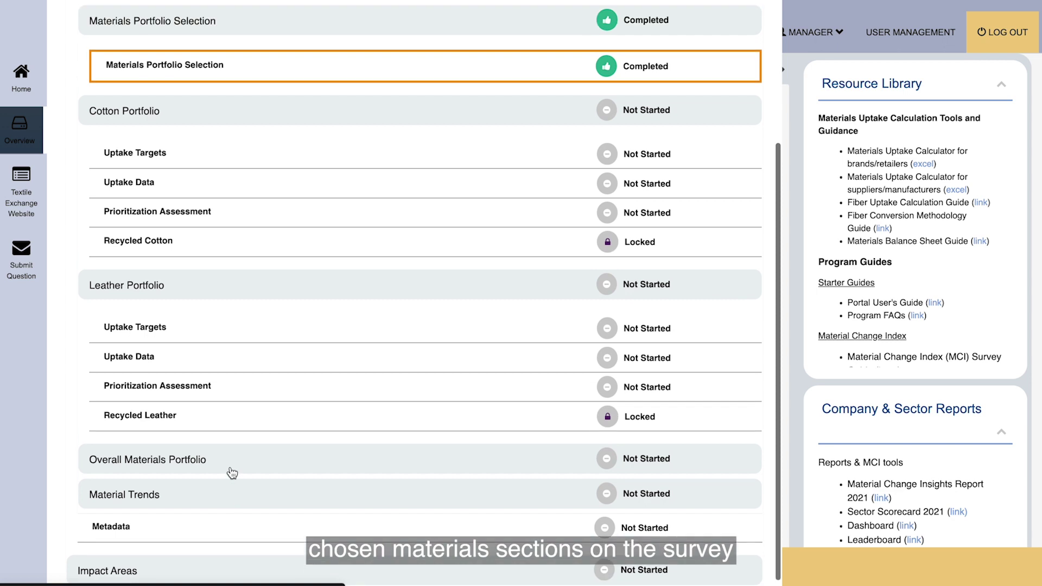
# Open the Uptake Targets page of the Cotton Portfolio
pyautogui.scroll(3, 232, 473)
pyautogui.click(132, 251)
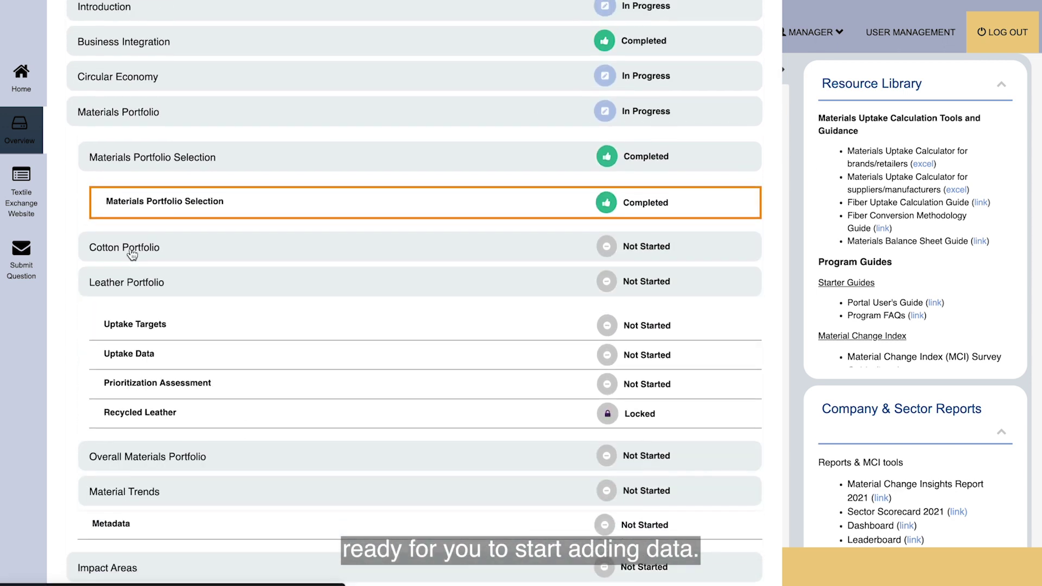
pyautogui.click(132, 250)
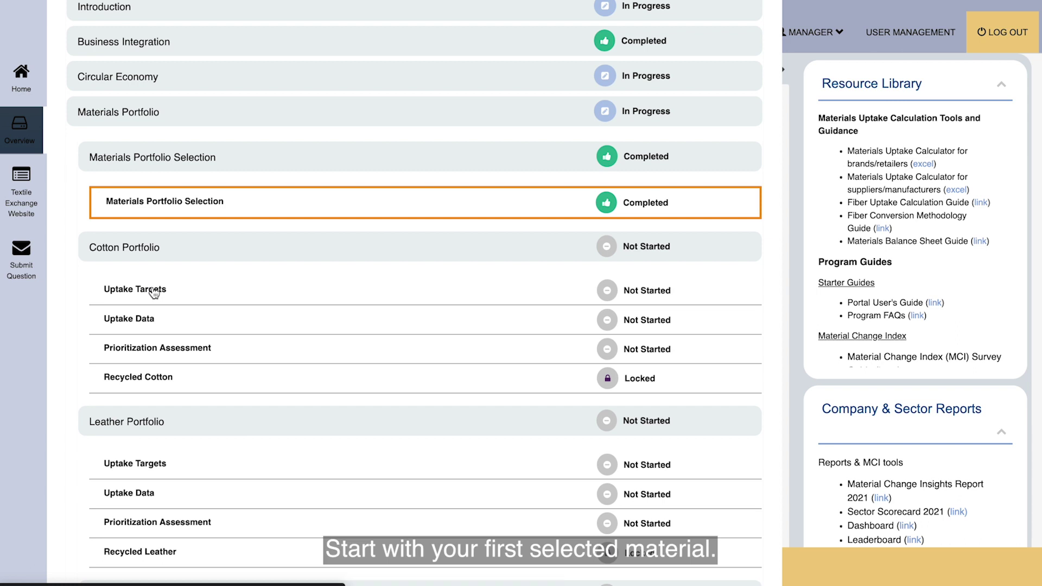
pyautogui.click(154, 292)
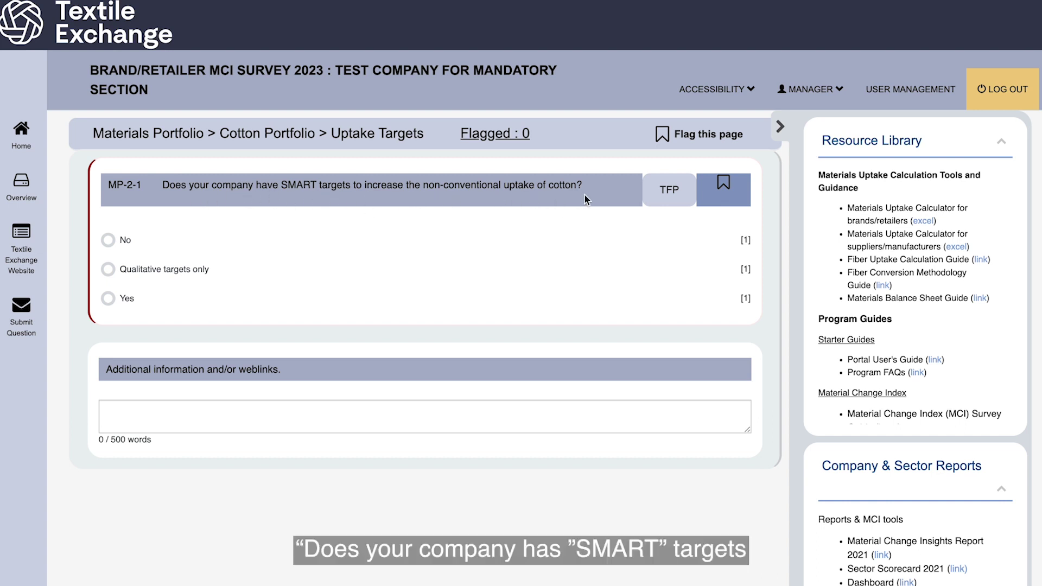
pyautogui.click(107, 299)
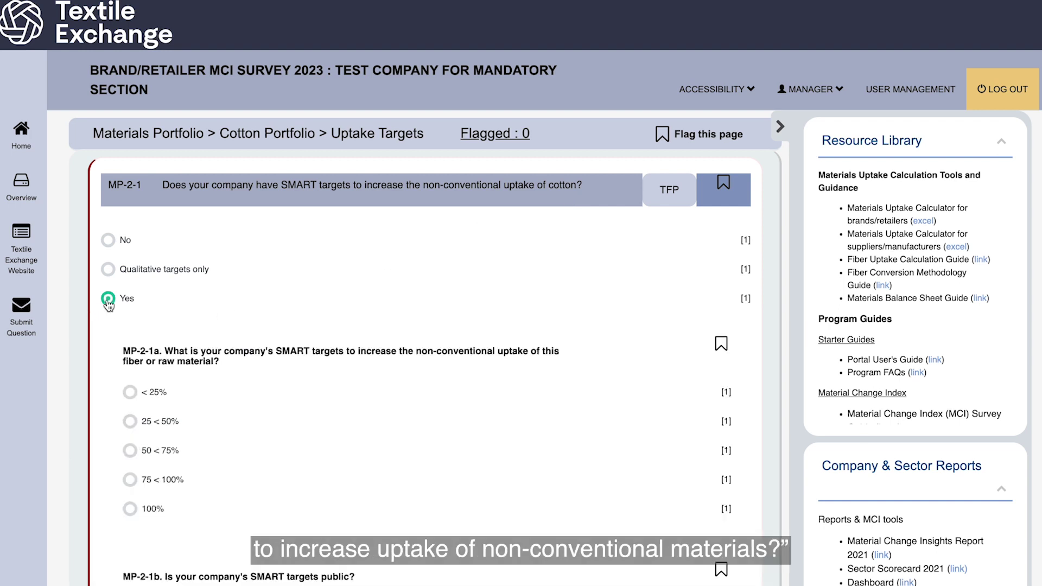
pyautogui.click(131, 482)
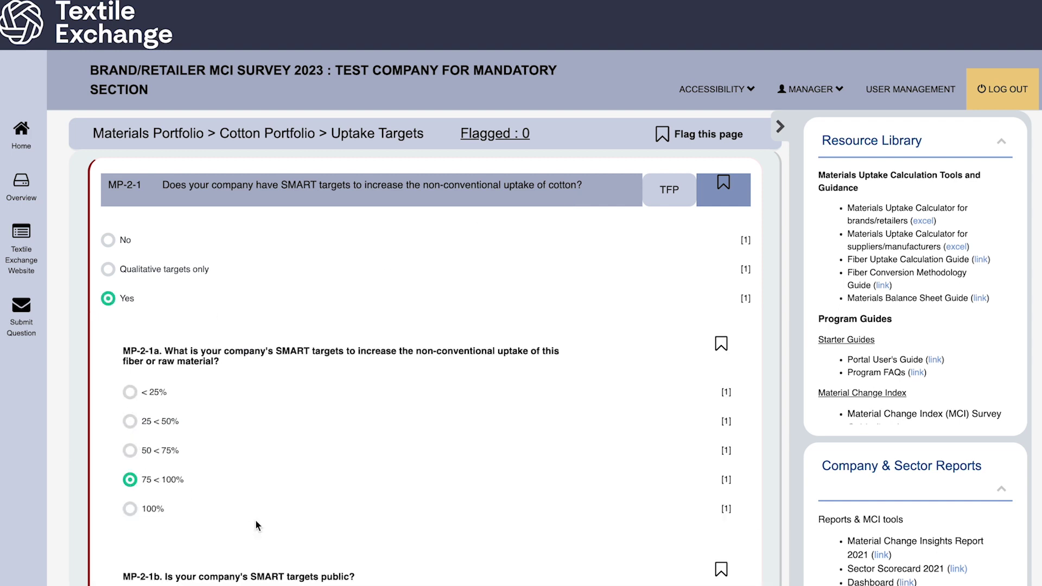
pyautogui.scroll(-3, 256, 520)
pyautogui.scroll(-1, 255, 520)
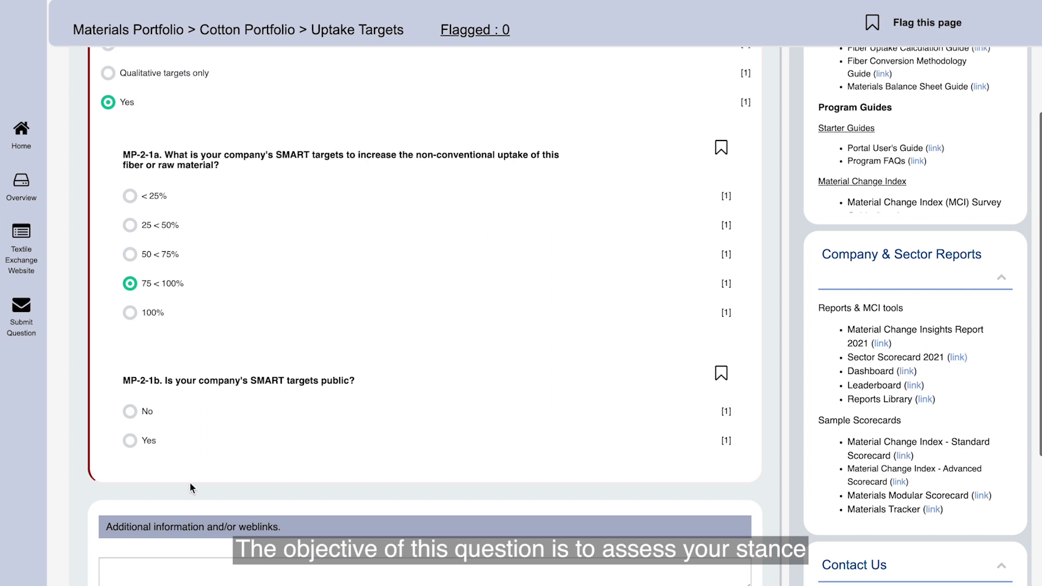
pyautogui.click(129, 440)
pyautogui.click(209, 523)
pyautogui.write('https://mci.textileexchange.org')
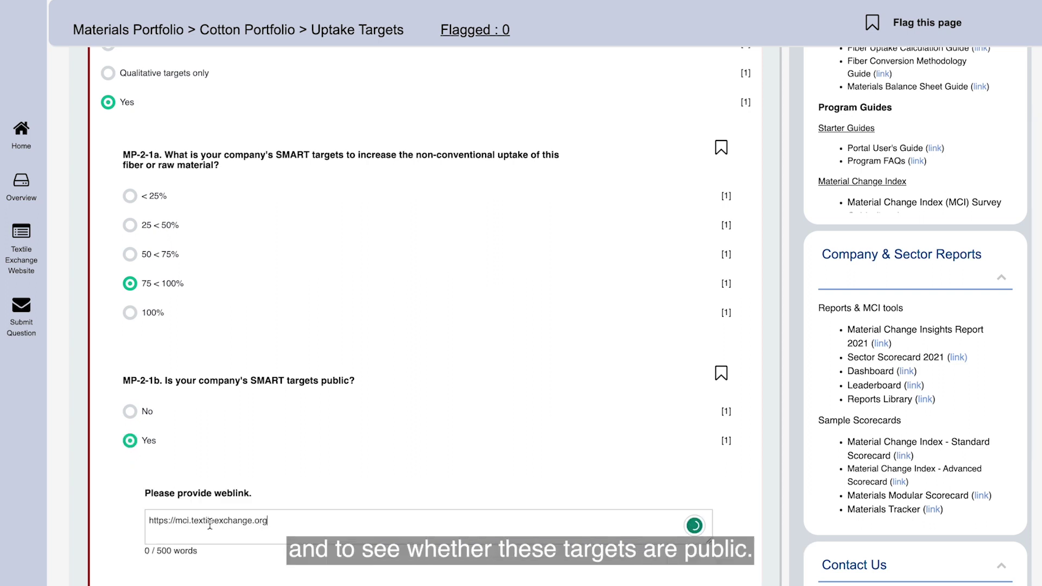
# Review the cotton Uptake Targets answers, save them and continue to the Uptake Data page
pyautogui.scroll(-2, 323, 522)
pyautogui.scroll(-4, 323, 522)
pyautogui.scroll(6, 324, 522)
pyautogui.scroll(3, 323, 522)
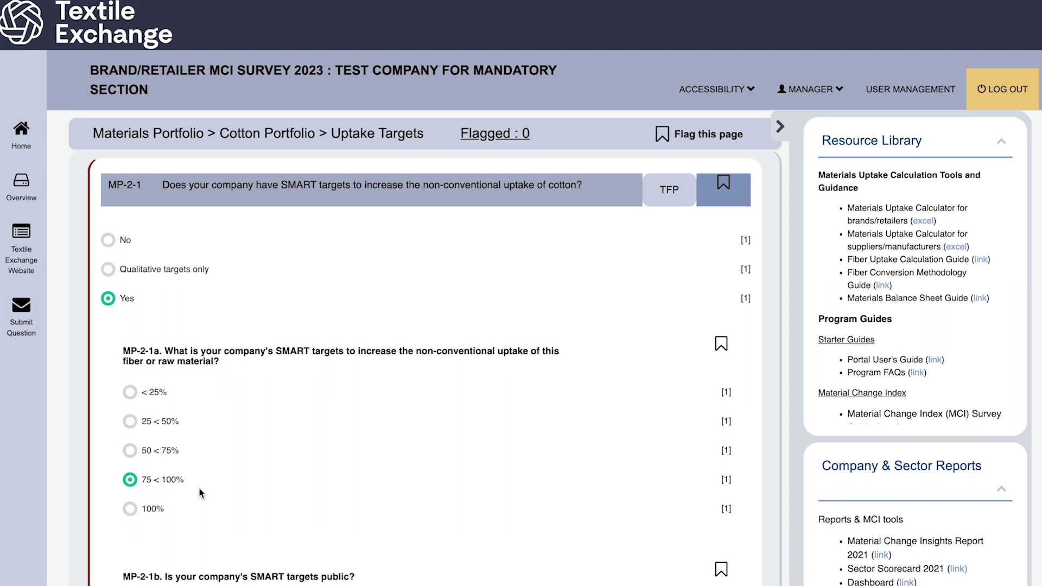
pyautogui.scroll(-2, 198, 434)
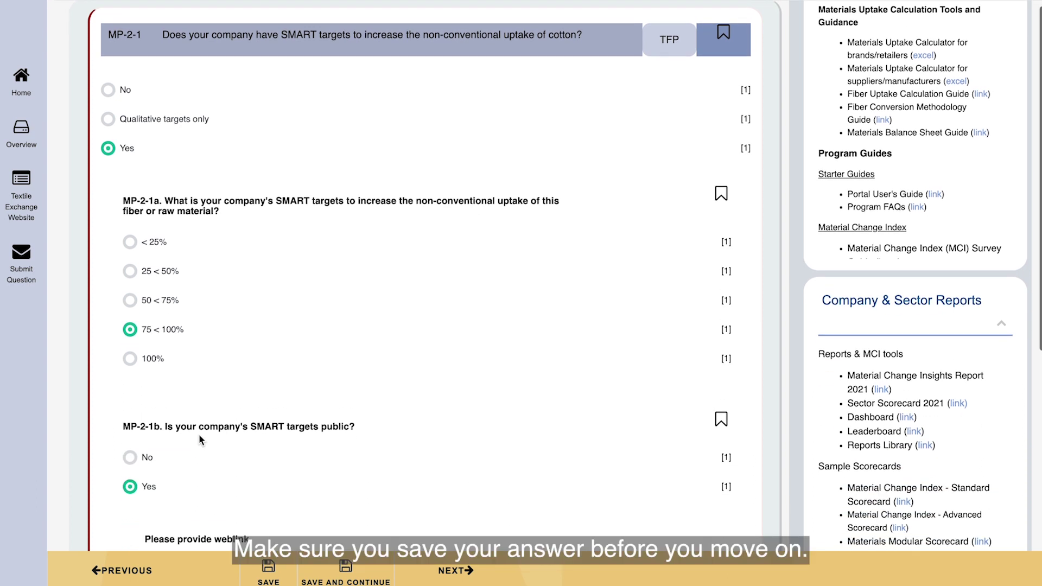
pyautogui.click(345, 580)
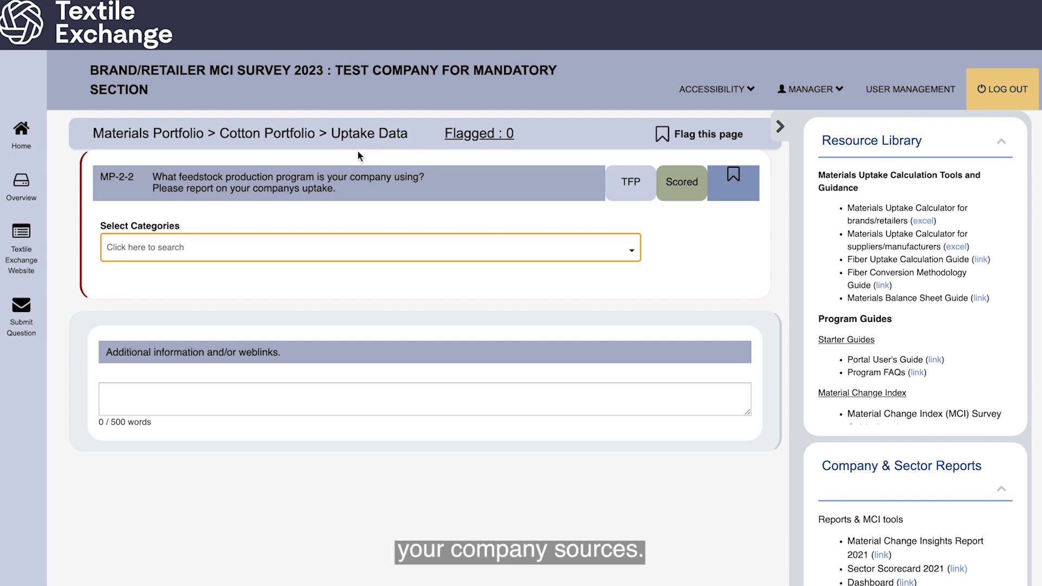
# Select Cotton made in Africa (CmiA), Fairtrade Organic, Recycled and Conventional Cotton as the feedstock programs in question MP-2-2
pyautogui.click(188, 246)
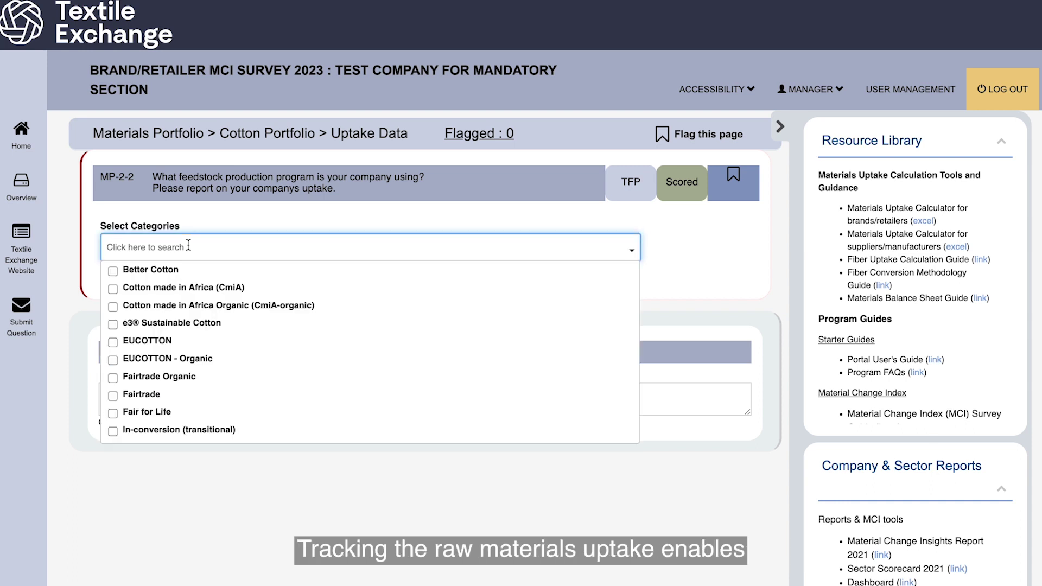
pyautogui.click(115, 289)
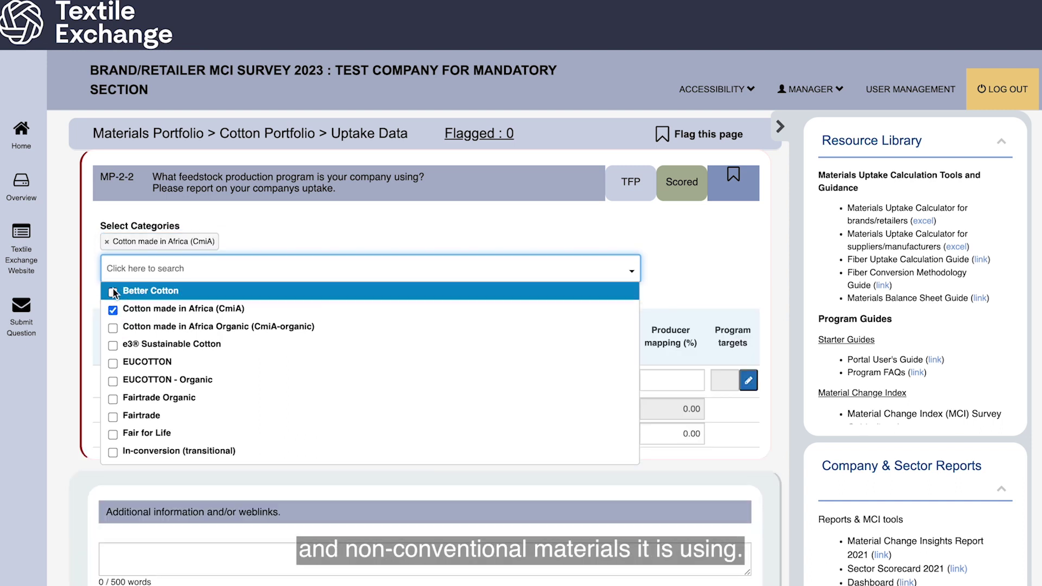
pyautogui.click(114, 400)
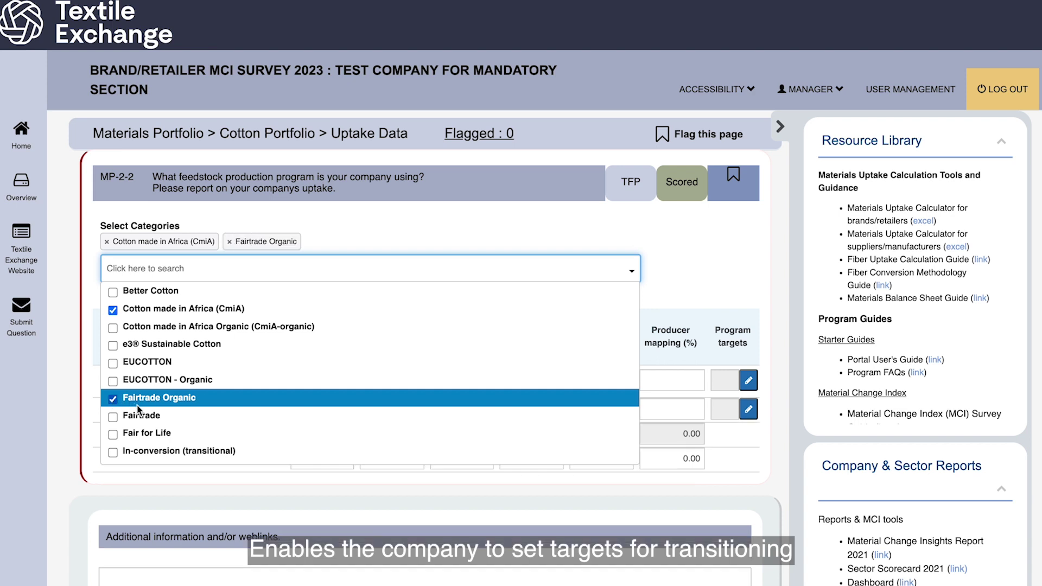
pyautogui.scroll(-1, 135, 405)
pyautogui.scroll(-5, 136, 405)
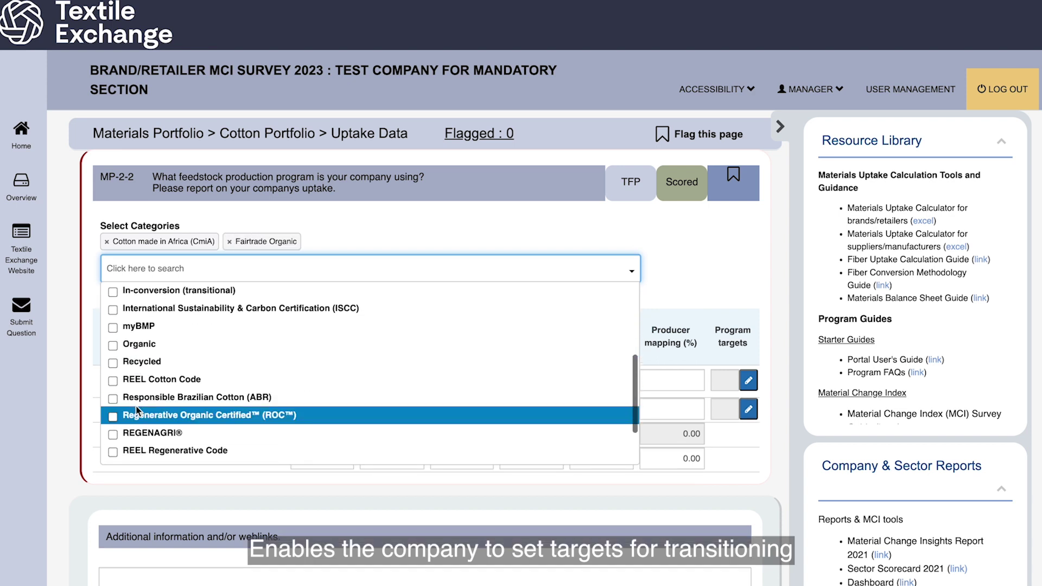
pyautogui.click(113, 363)
pyautogui.scroll(6, 162, 364)
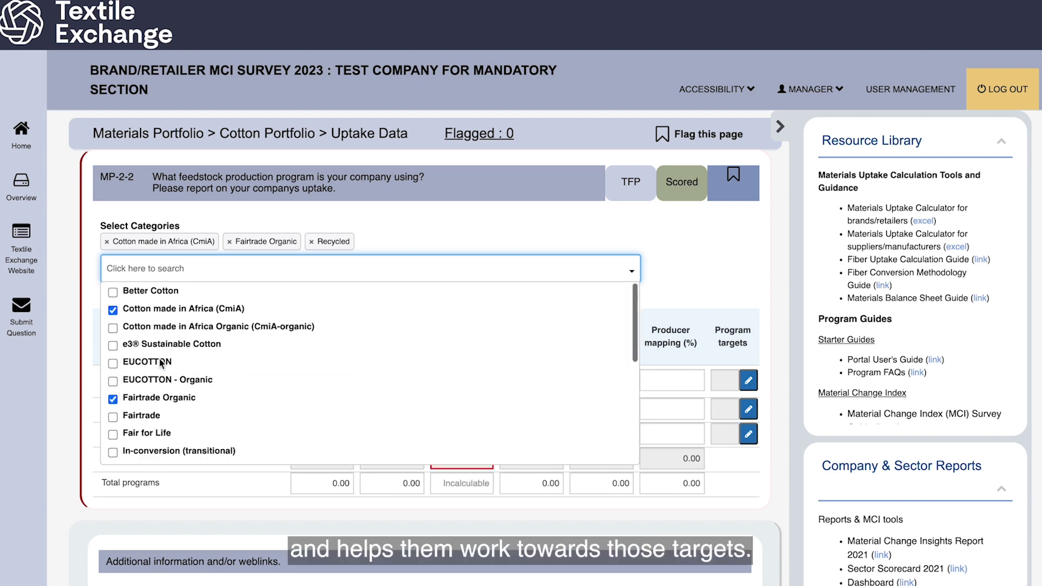
pyautogui.scroll(-6, 161, 364)
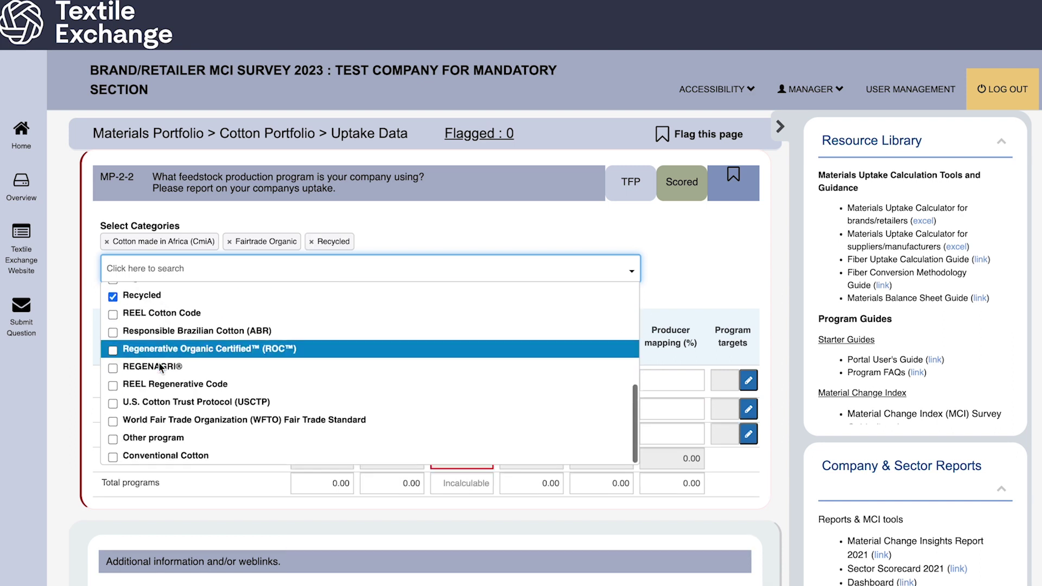
pyautogui.click(114, 458)
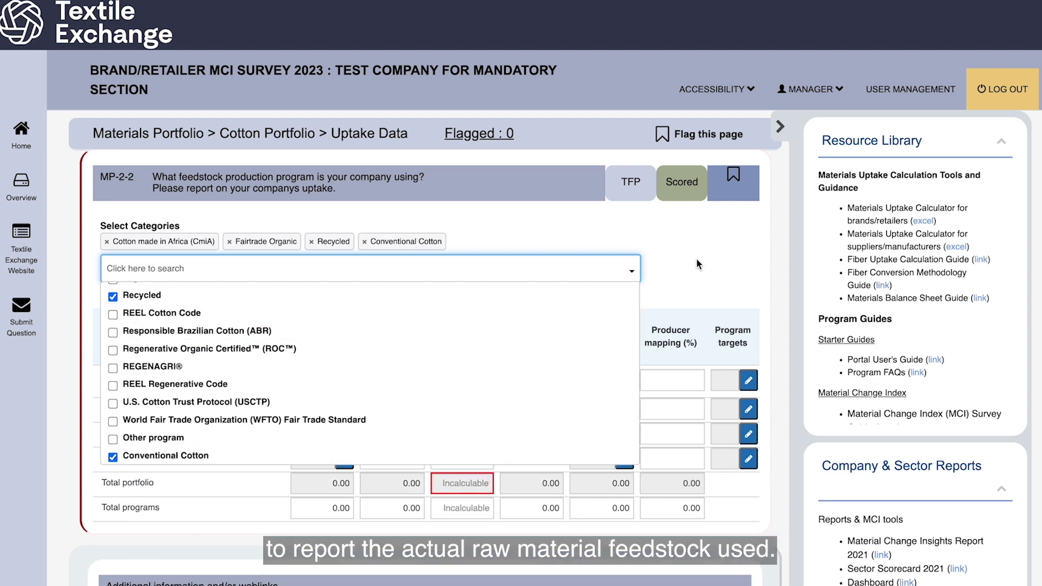
pyautogui.click(696, 264)
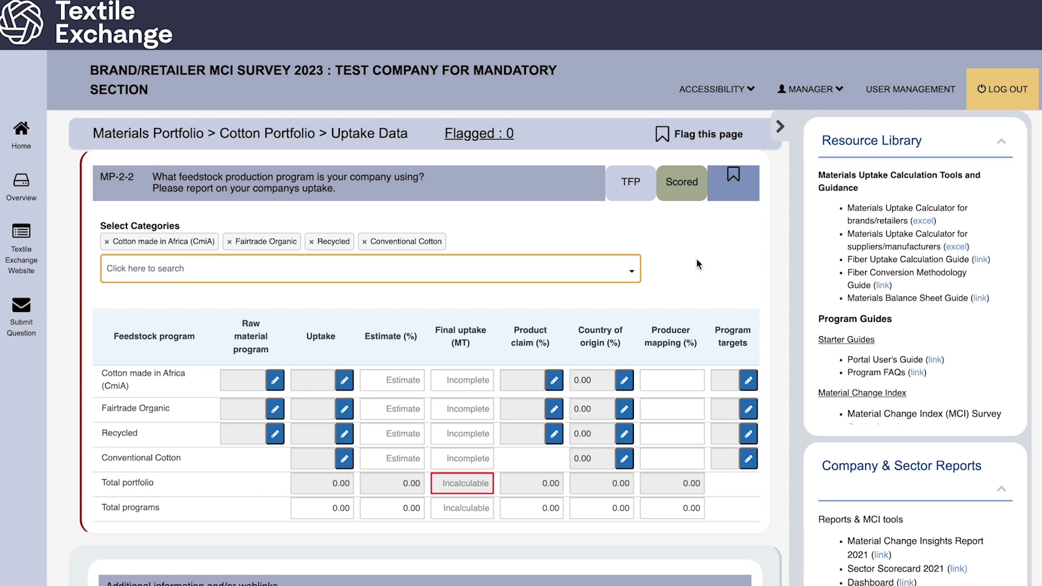
# Open the uptake entry for Cotton made in Africa (CmiA) and set its reporting tier to Product
pyautogui.click(345, 383)
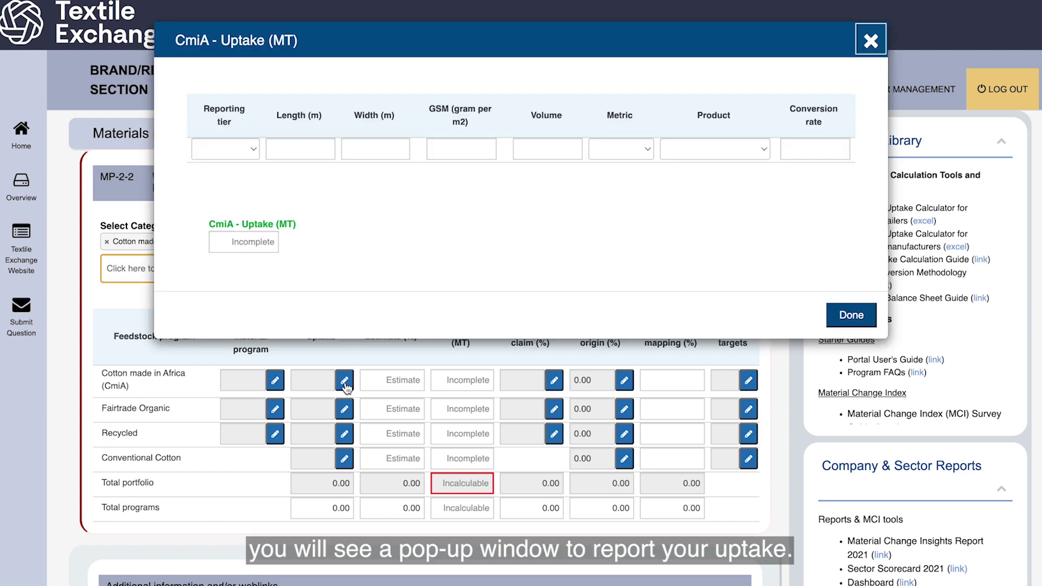
pyautogui.click(226, 152)
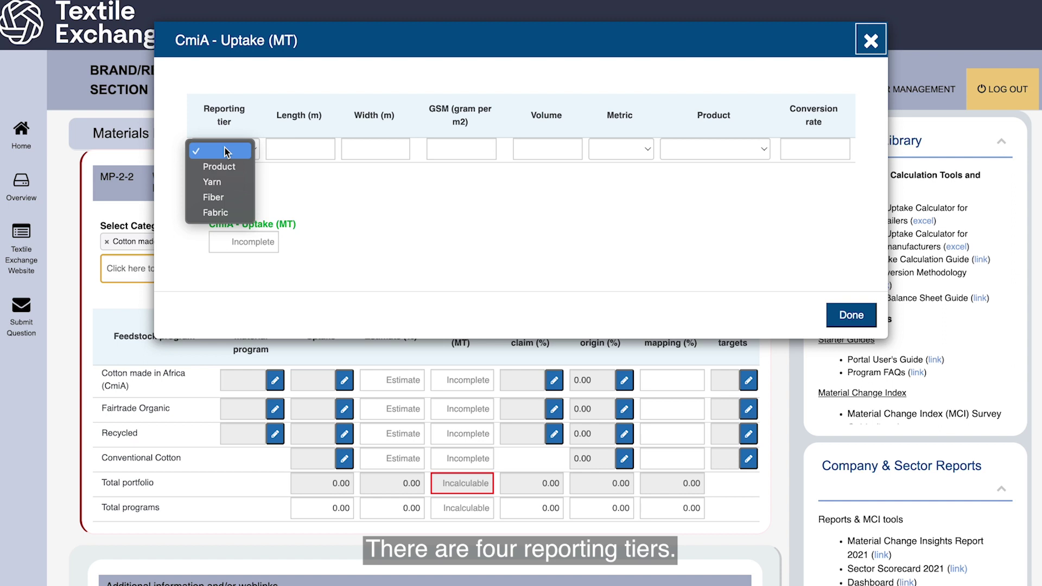
pyautogui.click(235, 212)
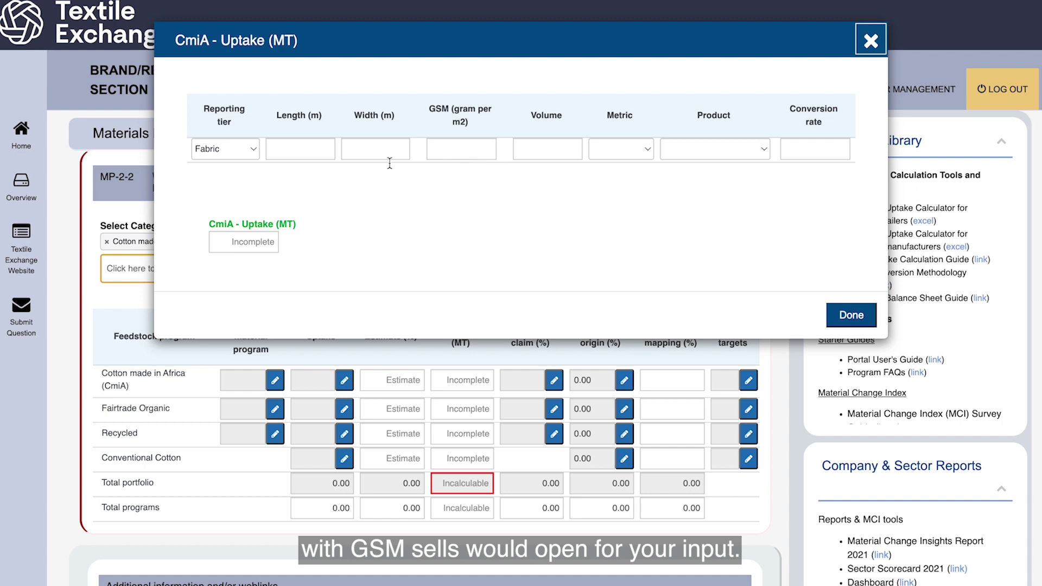
pyautogui.click(202, 149)
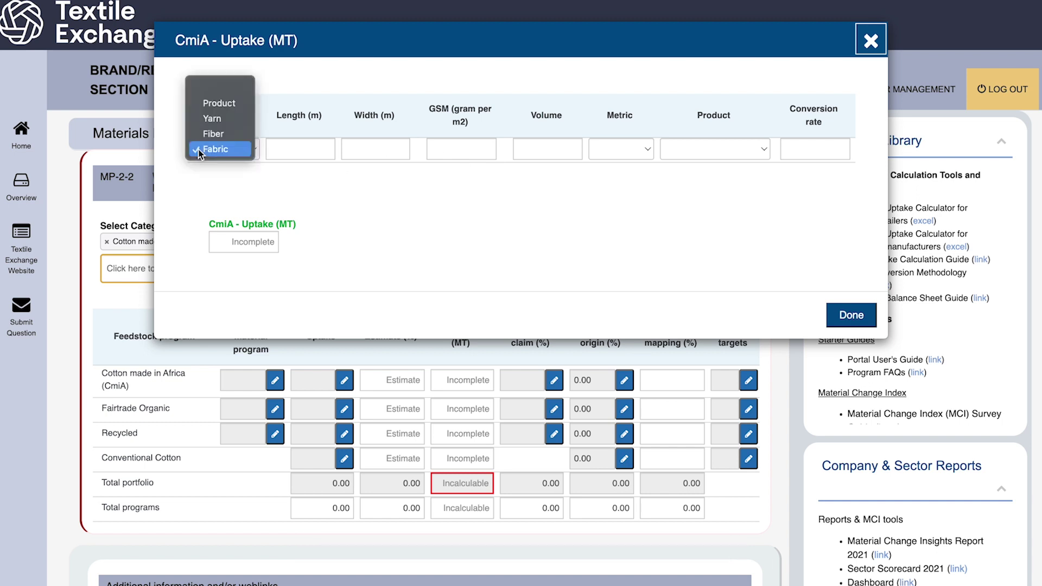
pyautogui.click(228, 106)
# Report a CmiA uptake volume of 5,000 Metric Tons for the product Home Textiles and complete the entry
pyautogui.click(522, 149)
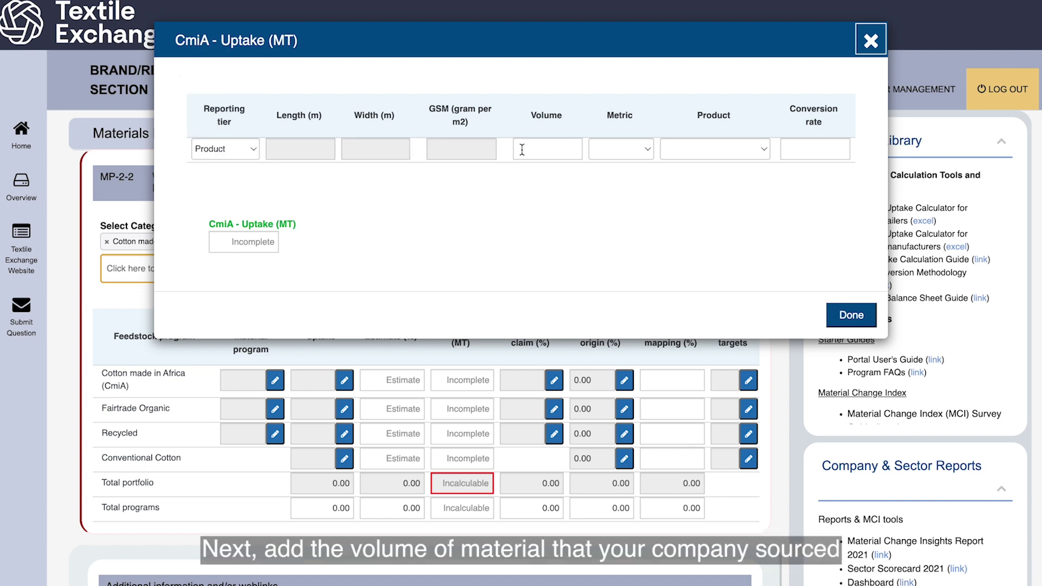
pyautogui.write('5000')
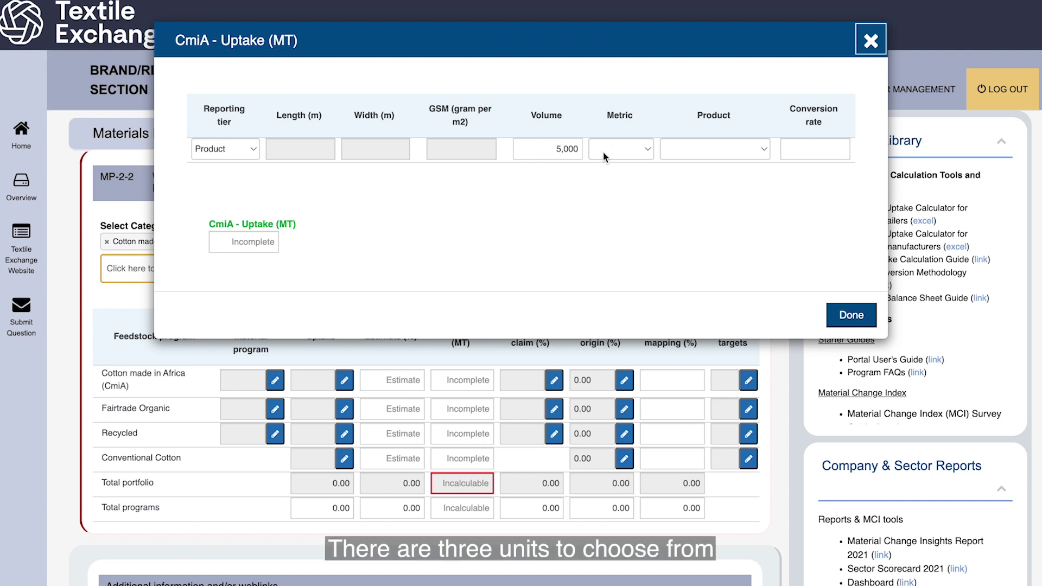
pyautogui.click(604, 150)
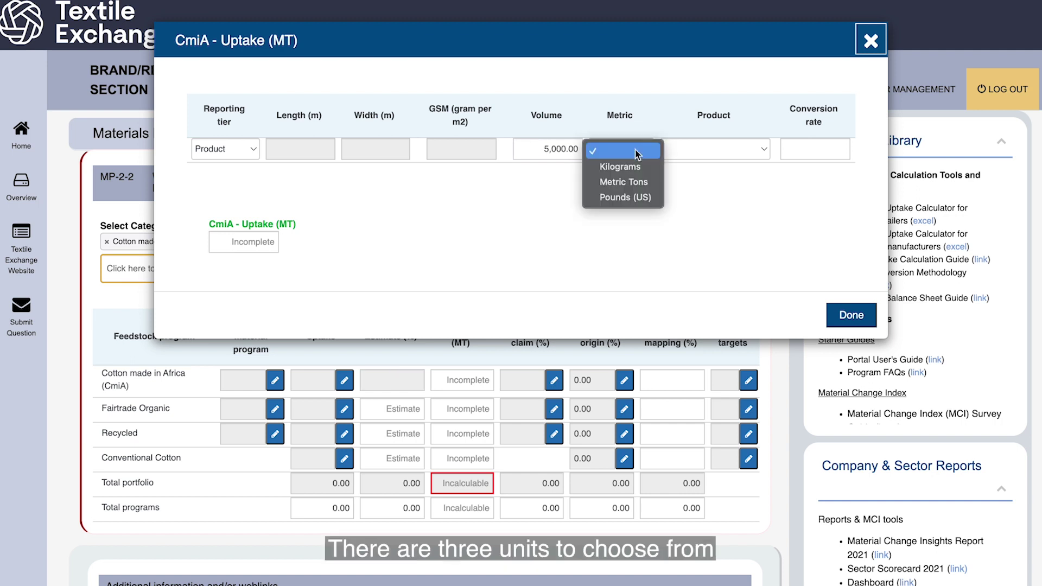
pyautogui.click(627, 184)
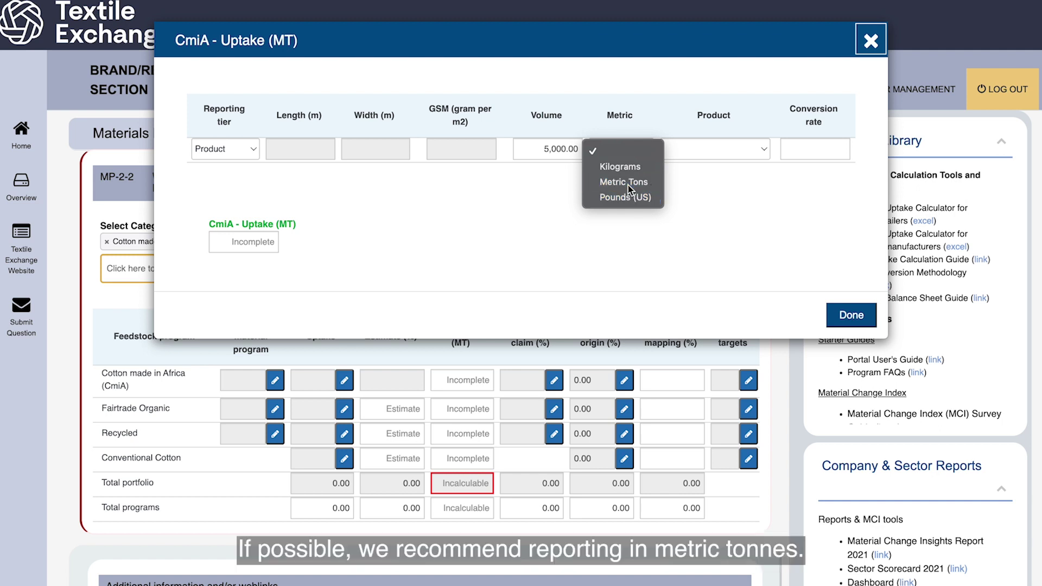
pyautogui.click(683, 148)
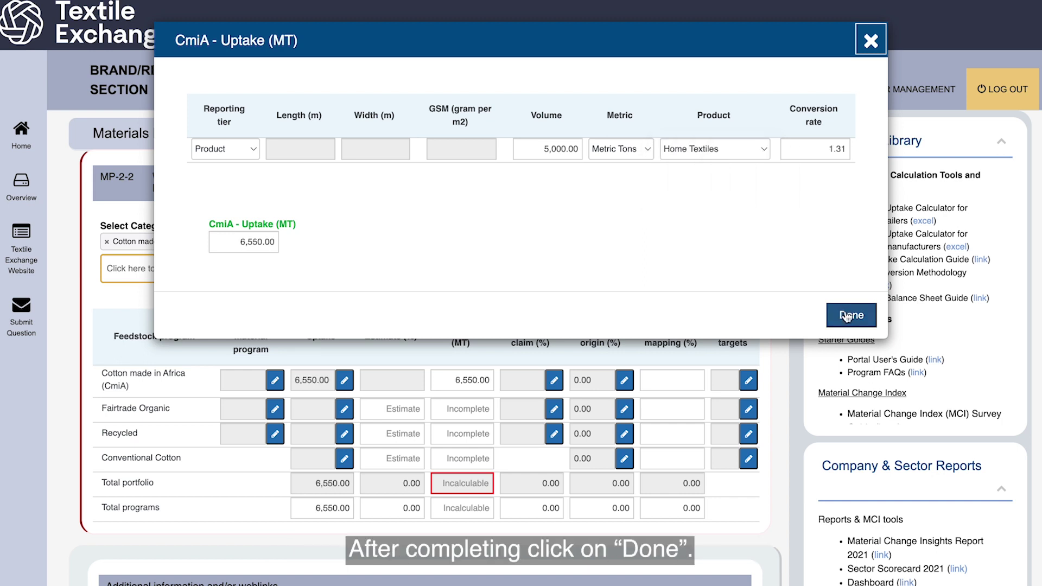
pyautogui.click(850, 316)
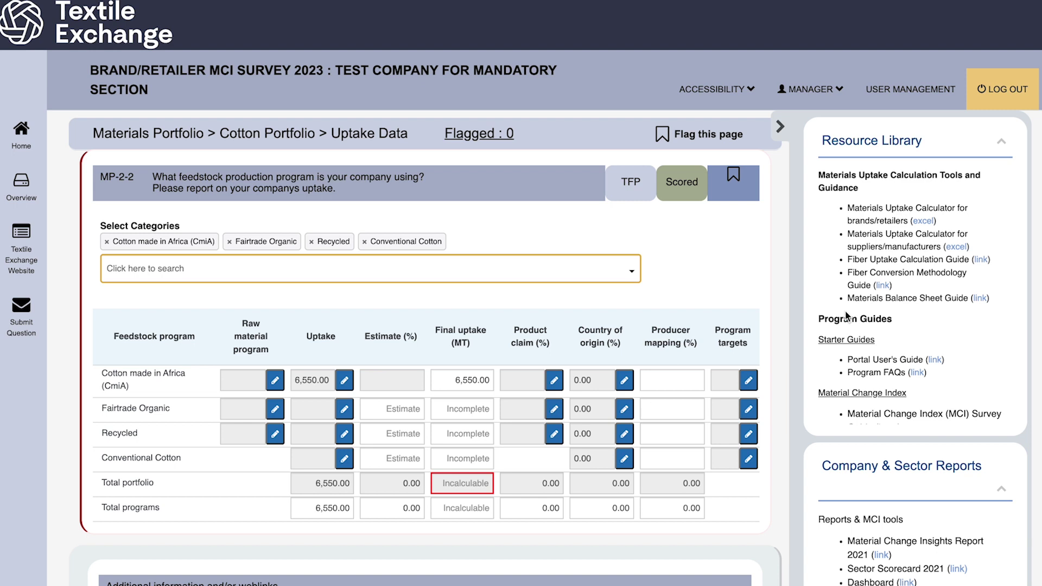
# Enter uptake estimates of 40% for Fairtrade Organic, 10% for Recycled and 25% for Conventional Cotton
pyautogui.click(389, 411)
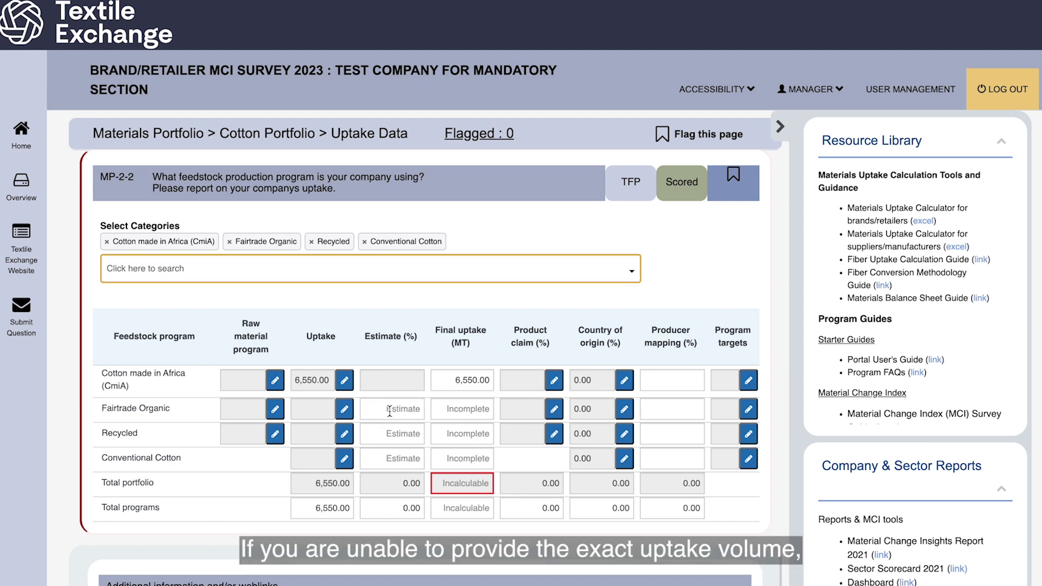
pyautogui.write('40')
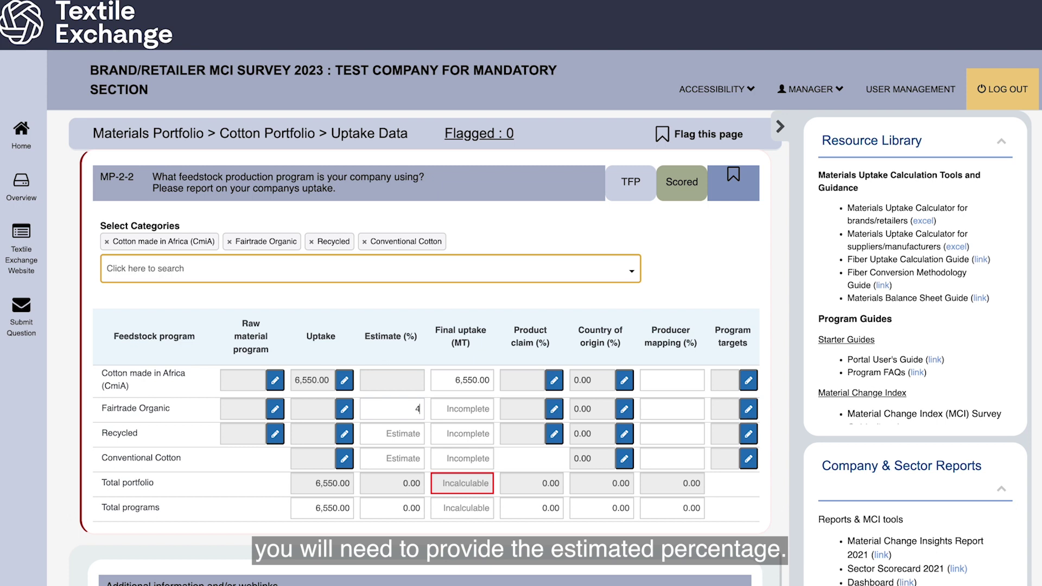
pyautogui.click(387, 433)
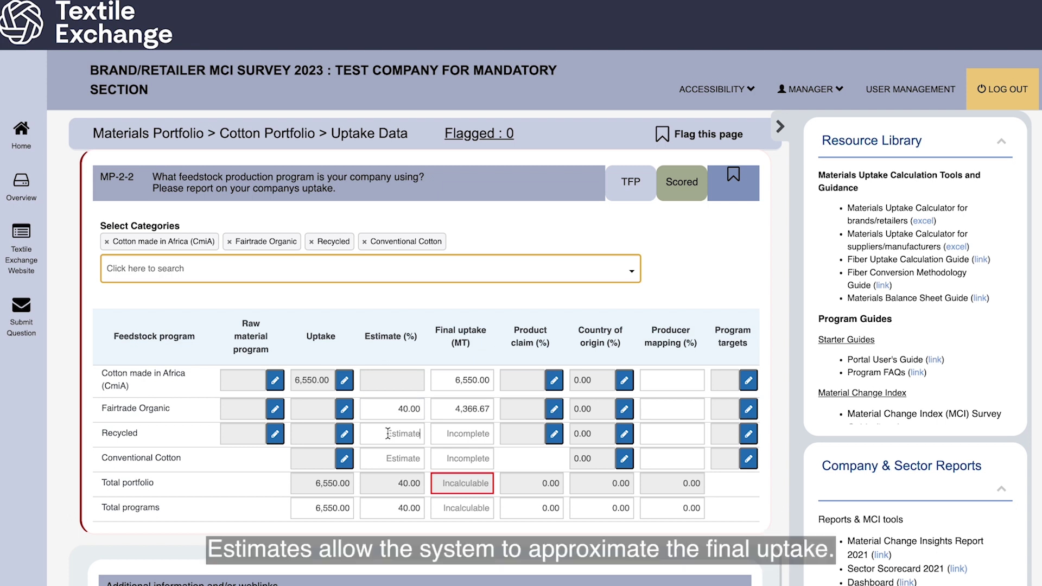
pyautogui.write('10')
pyautogui.click(390, 458)
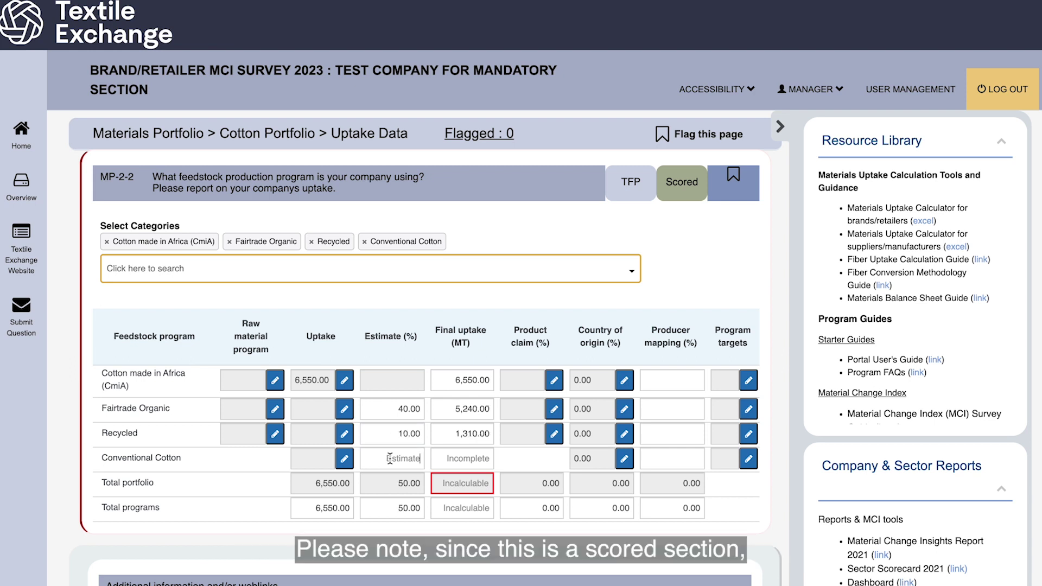
pyautogui.write('265')
pyautogui.press('BackSpace')
pyautogui.press('BackSpace')
pyautogui.write('5')
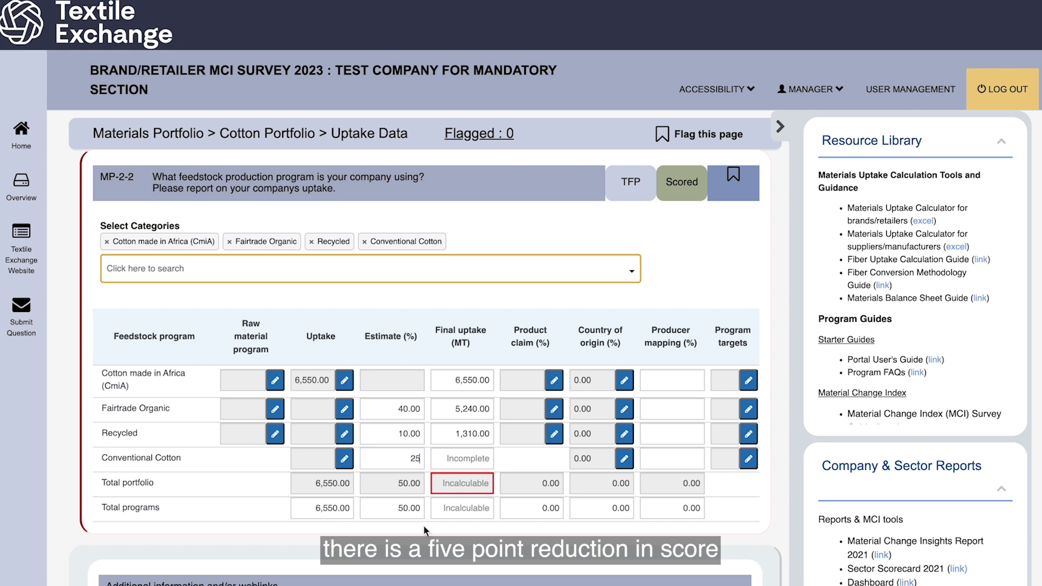
pyautogui.press('Tab')
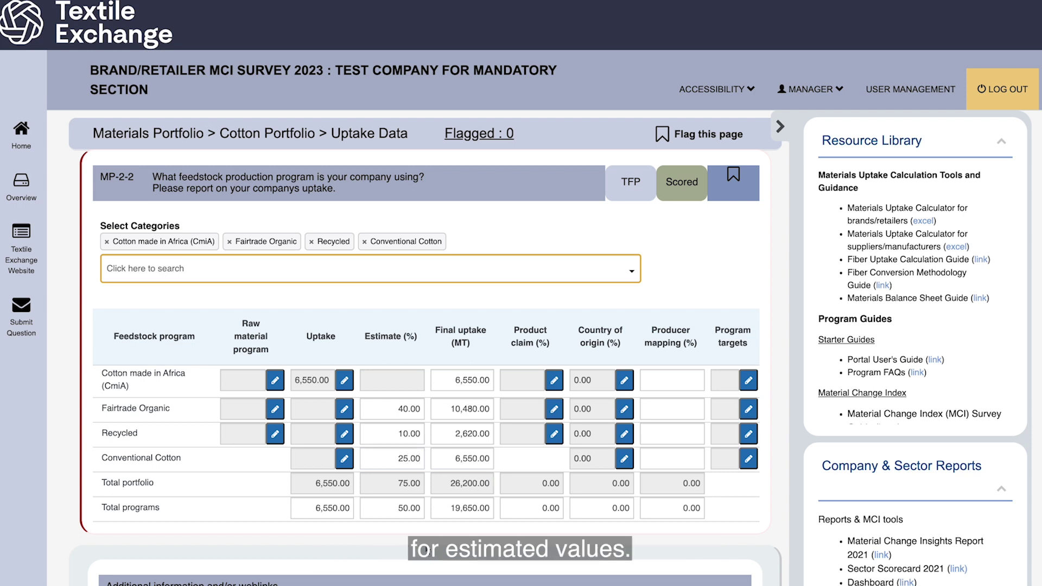
# Report the CmiA product claim with Yes for chain of custody, Yes for making a claim, and 50%
pyautogui.scroll(-1, 429, 534)
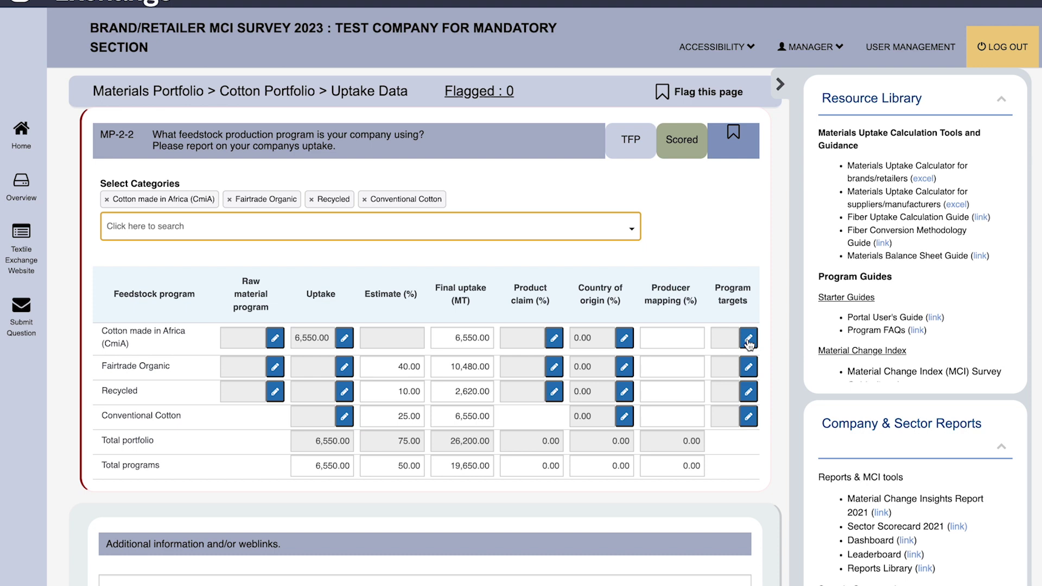
pyautogui.click(553, 339)
pyautogui.click(379, 121)
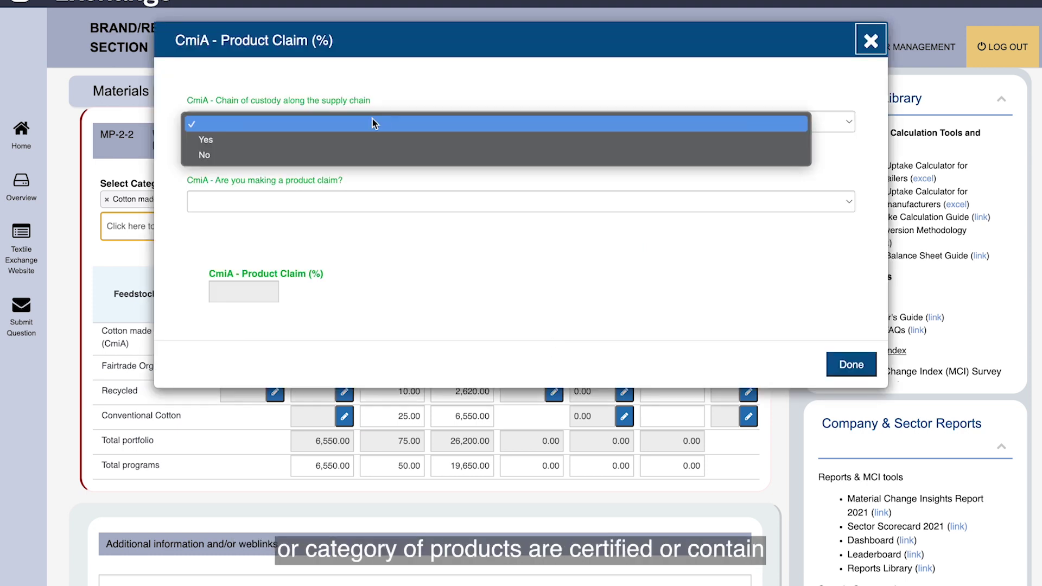
pyautogui.click(325, 140)
pyautogui.click(342, 213)
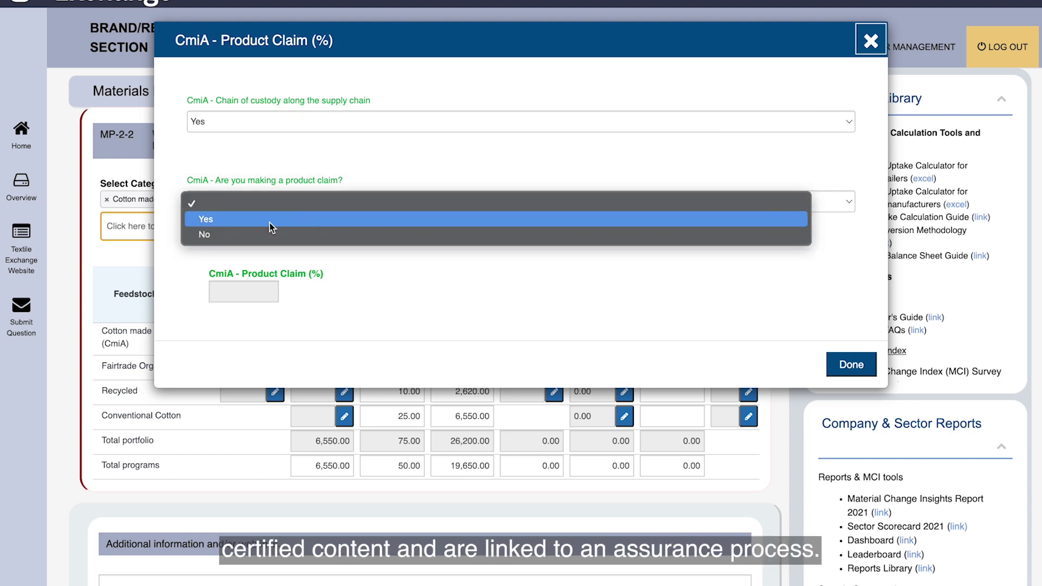
pyautogui.click(253, 223)
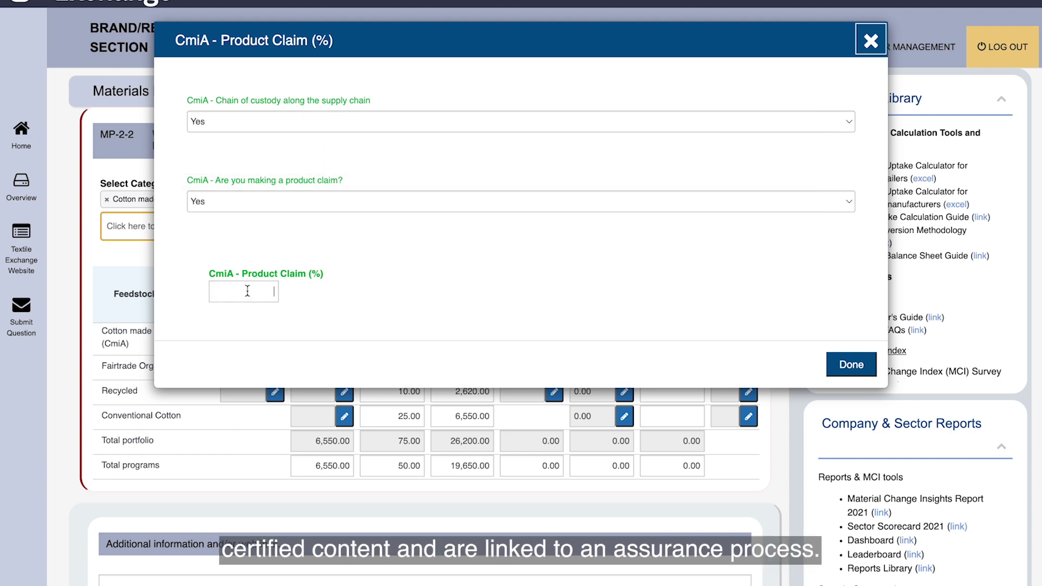
pyautogui.click(247, 291)
pyautogui.write('50')
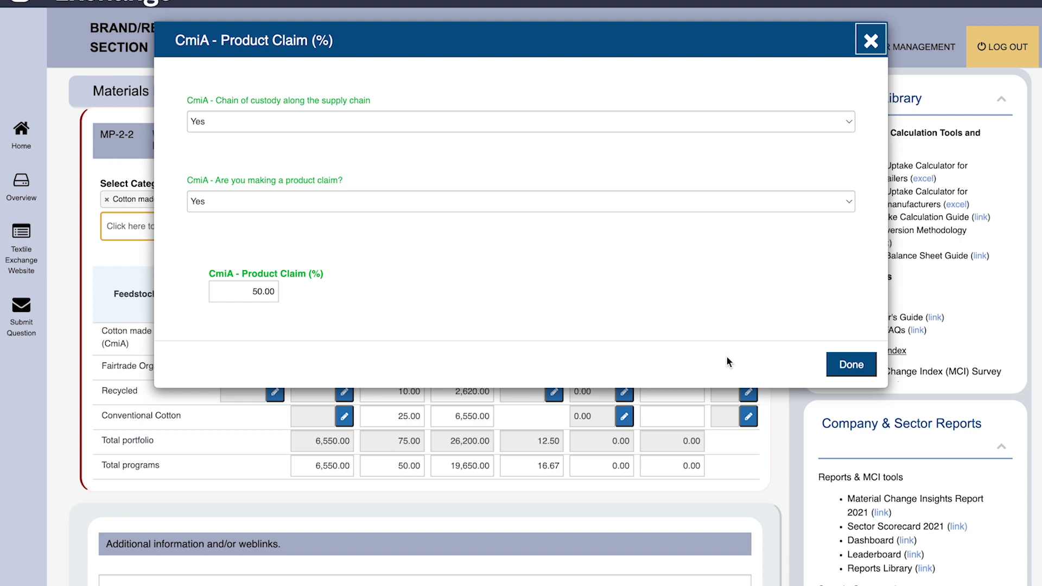
pyautogui.click(852, 367)
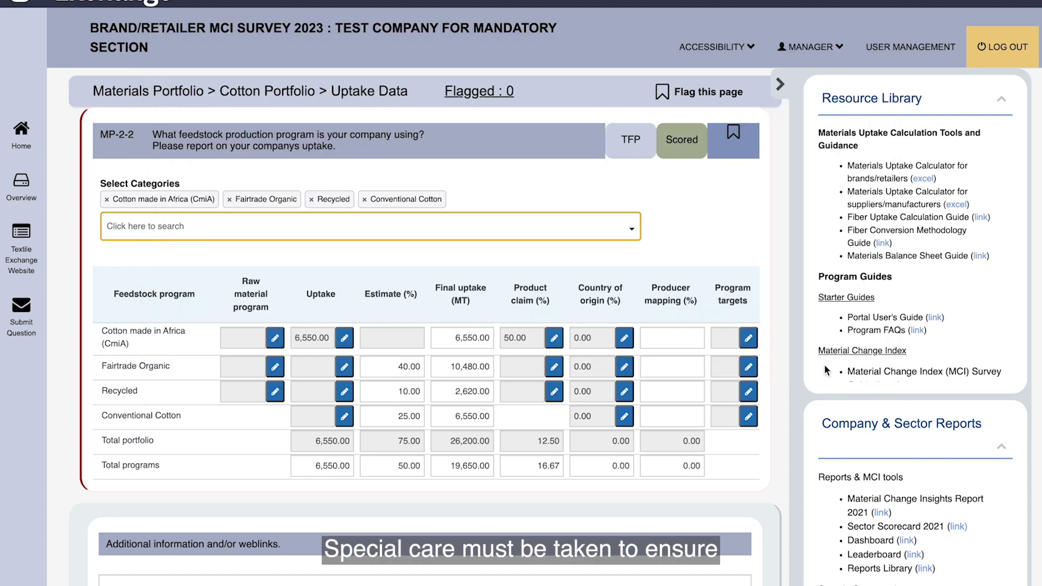
# Answer the Fairtrade Organic product claim with Yes for chain of custody and No for making a product claim
pyautogui.click(553, 372)
pyautogui.click(294, 121)
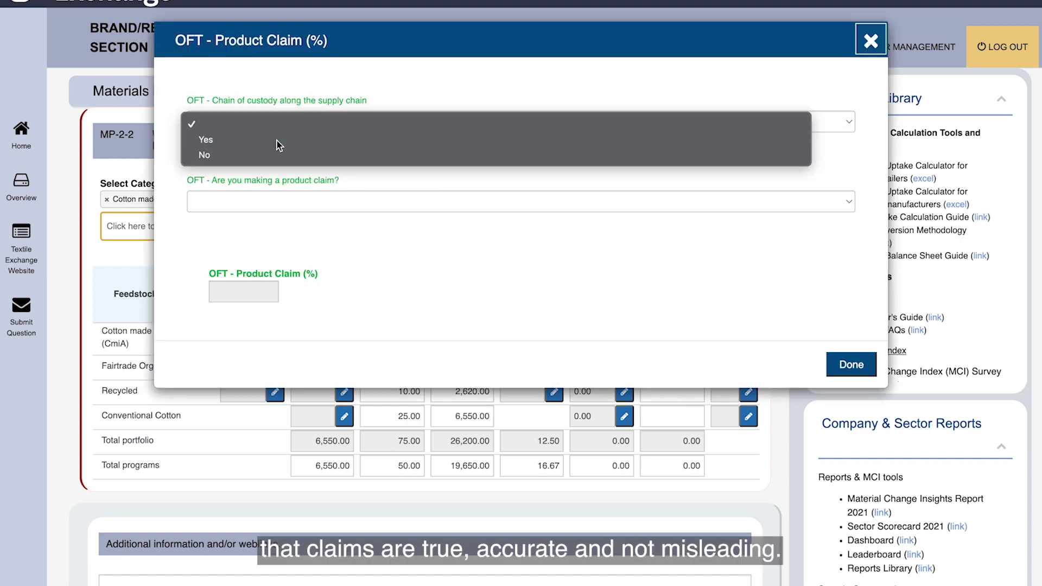
pyautogui.click(276, 140)
pyautogui.click(300, 202)
pyautogui.click(289, 238)
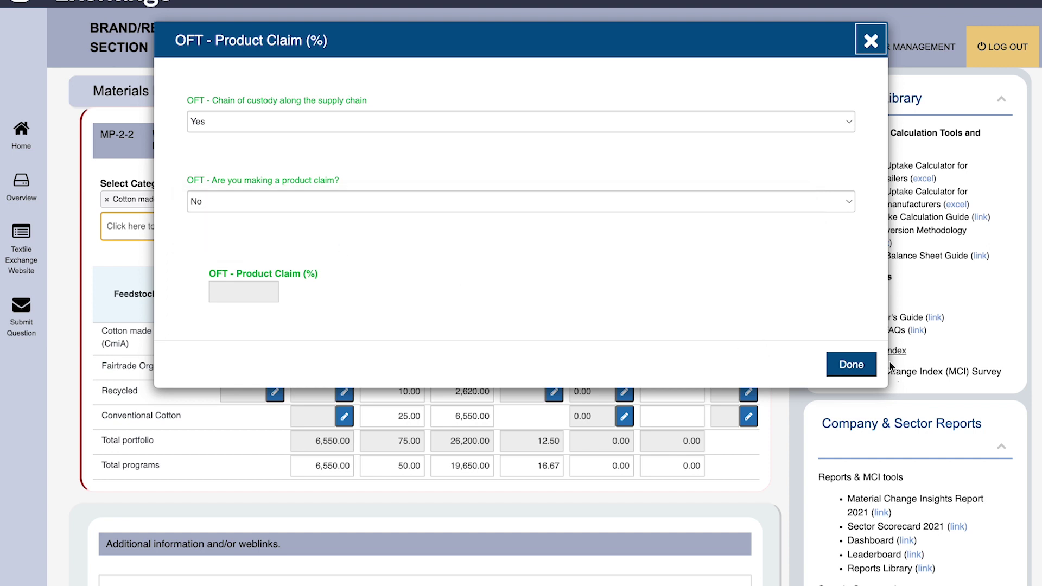
pyautogui.click(851, 365)
# Select Australia, India, China and Mexico as the first four countries of origin for CmiA
pyautogui.click(624, 339)
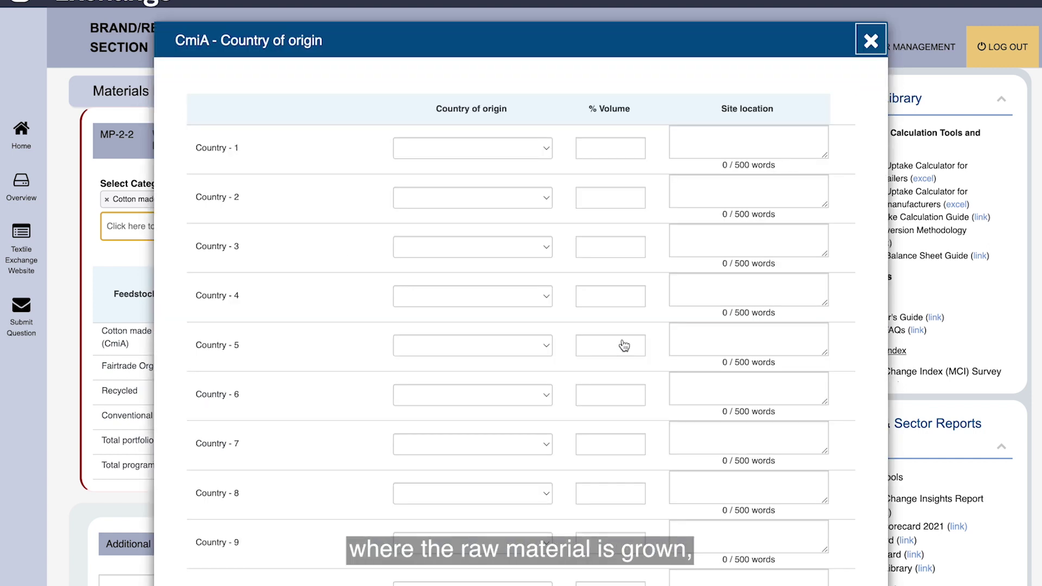
pyautogui.click(476, 146)
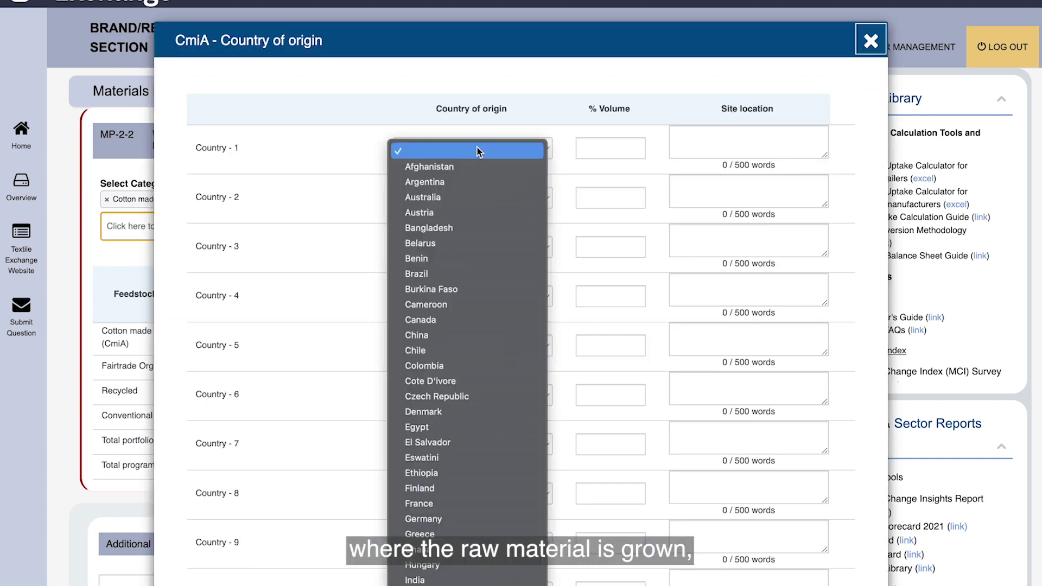
pyautogui.click(461, 197)
pyautogui.click(433, 196)
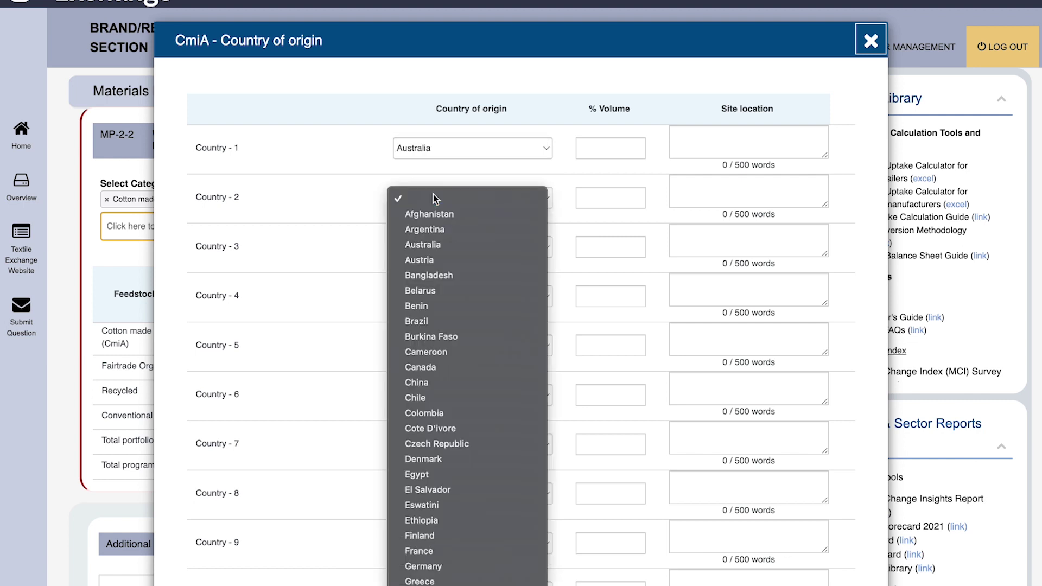
pyautogui.write('in')
pyautogui.press('Return')
pyautogui.click(426, 248)
pyautogui.write('ch')
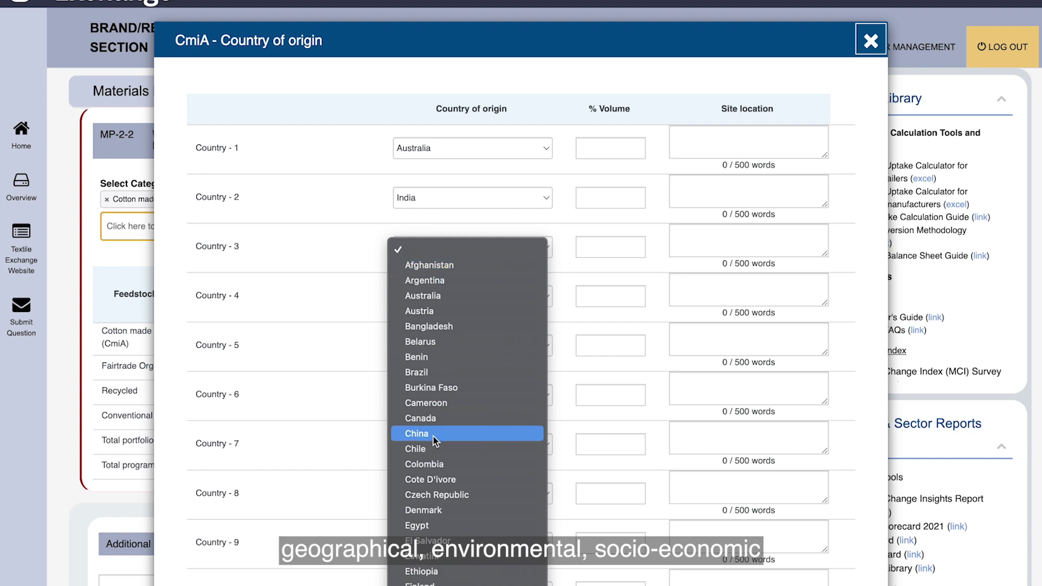
pyautogui.click(429, 434)
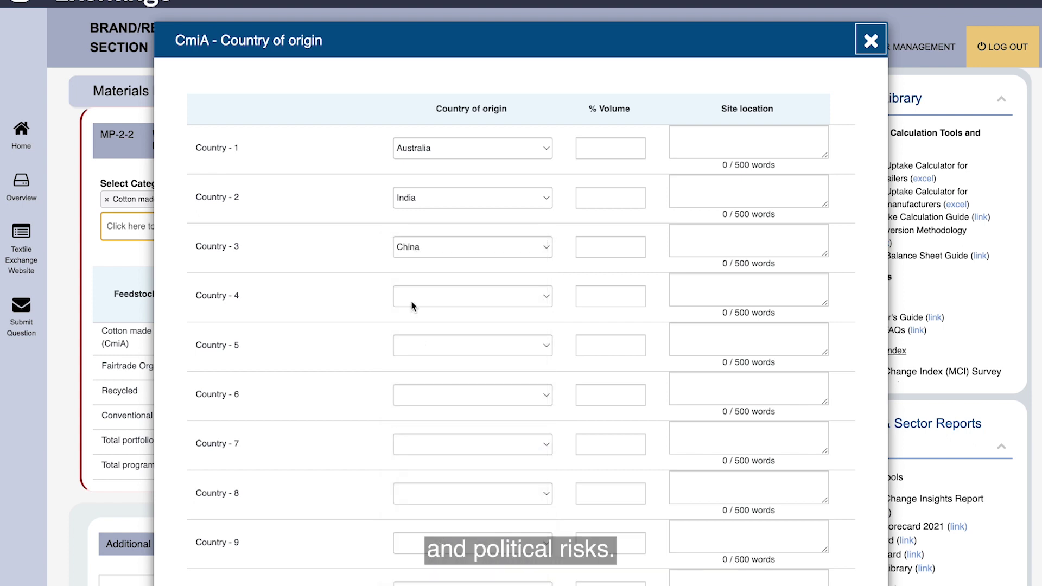
pyautogui.click(410, 300)
pyautogui.scroll(-2, 409, 299)
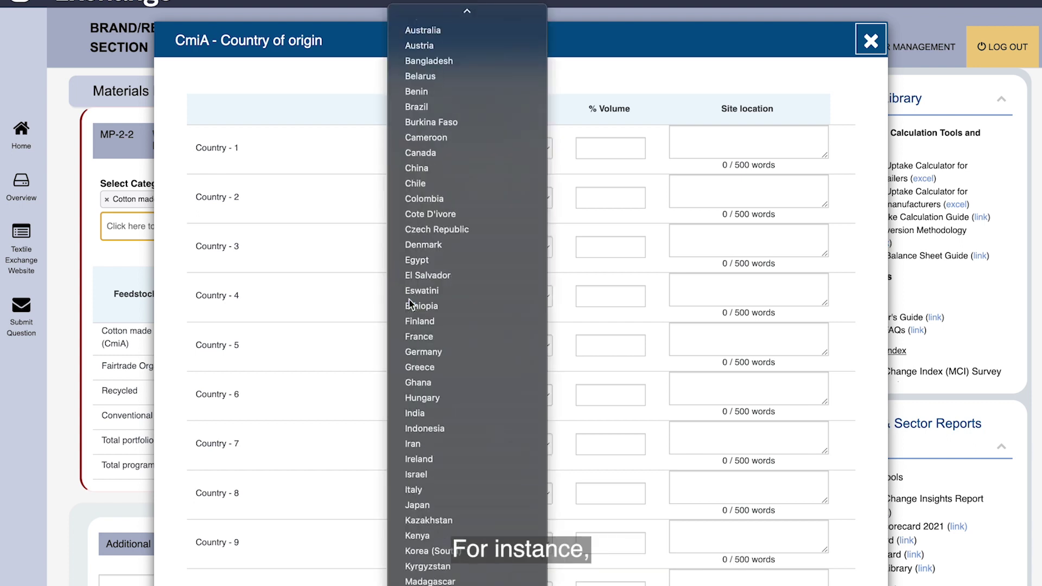
pyautogui.press('Escape')
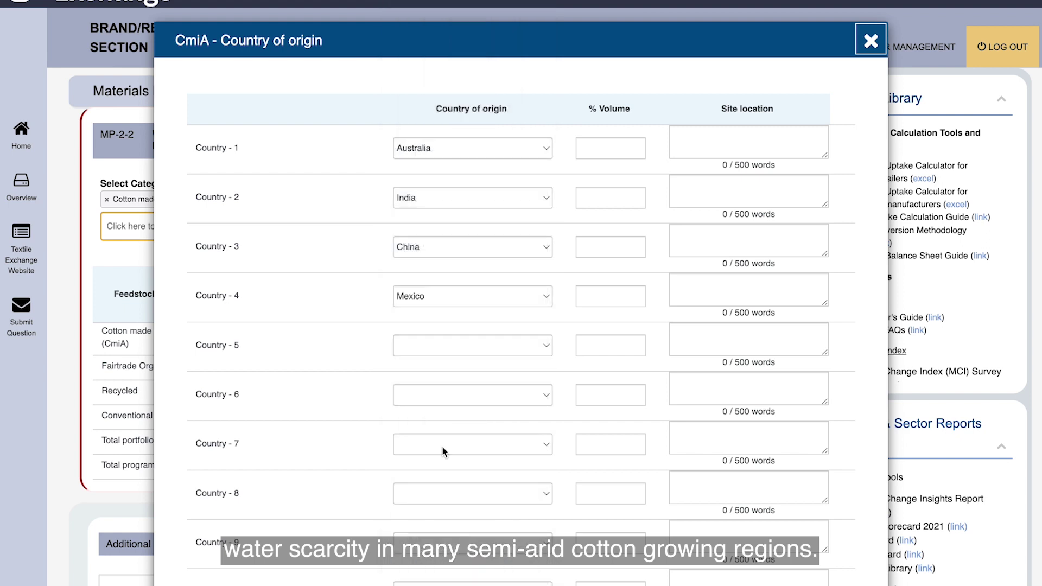
# Set the CmiA volume shares to 50% for Australia, 20% for India, 10% for China and 20% for Mexico
pyautogui.click(622, 148)
pyautogui.write('50')
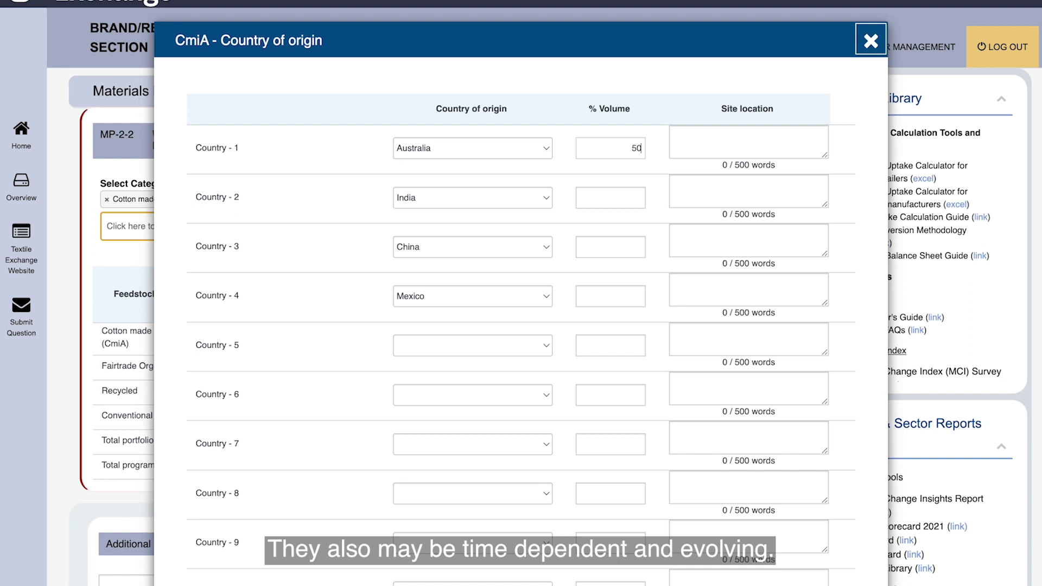
pyautogui.click(674, 136)
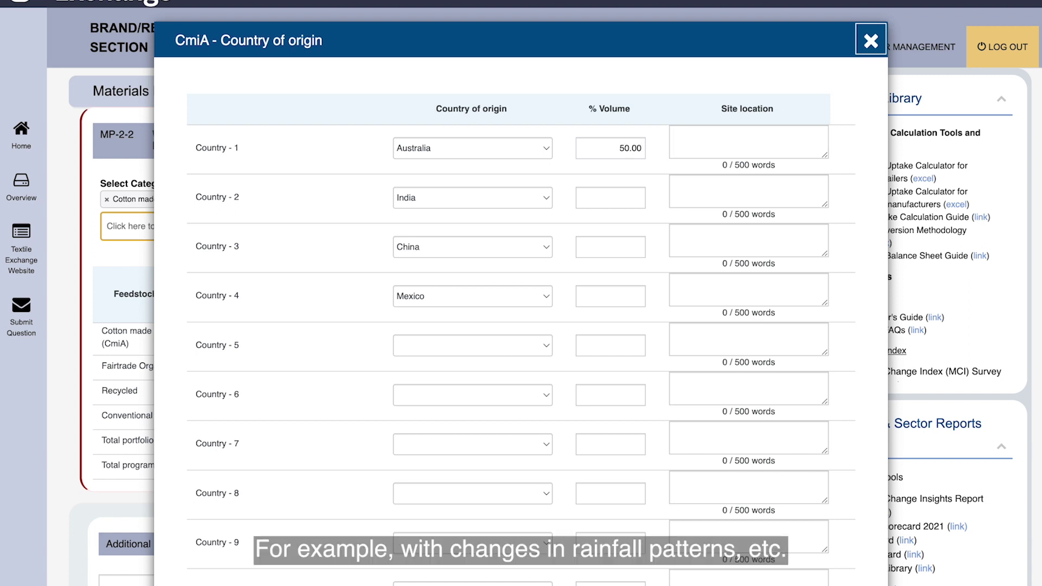
pyautogui.click(619, 200)
pyautogui.write('29')
pyautogui.press('BackSpace')
pyautogui.write('0')
pyautogui.click(609, 249)
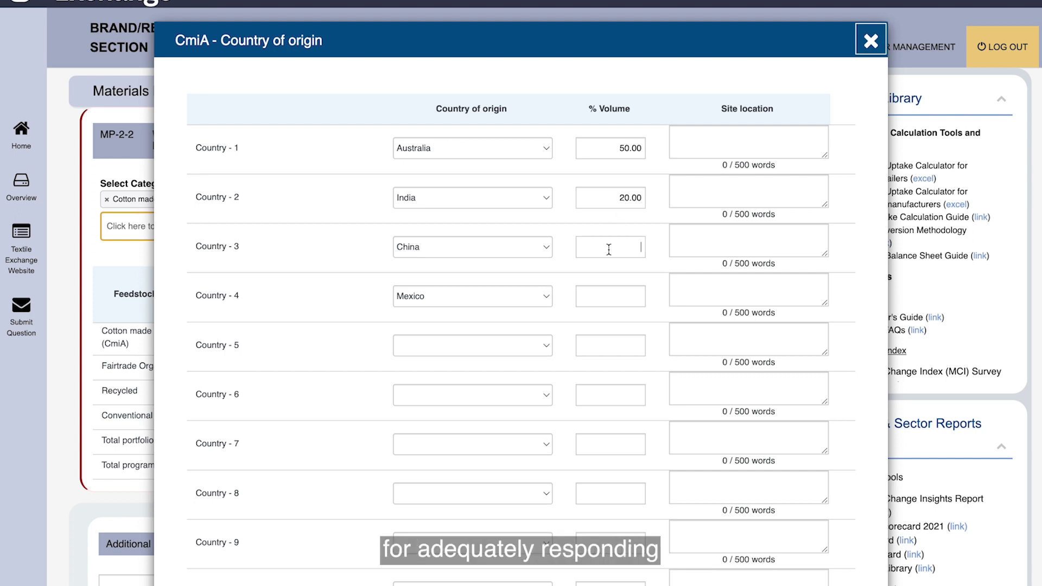
pyautogui.write('10')
pyautogui.click(604, 302)
pyautogui.write('20')
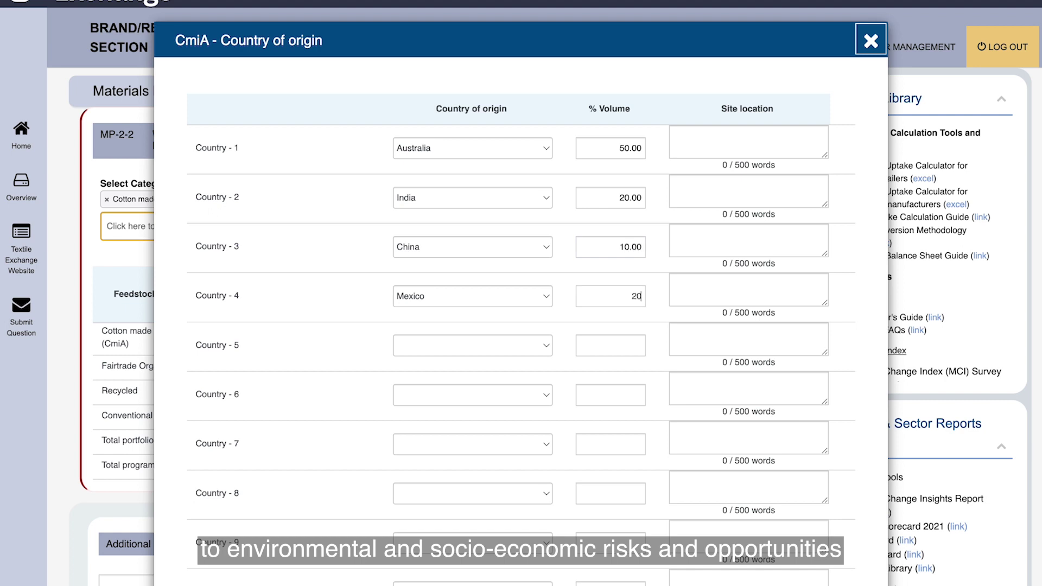
# Enter Sydney as the site location for Australia and start the site location for India in the CmiA countries of origin
pyautogui.click(662, 356)
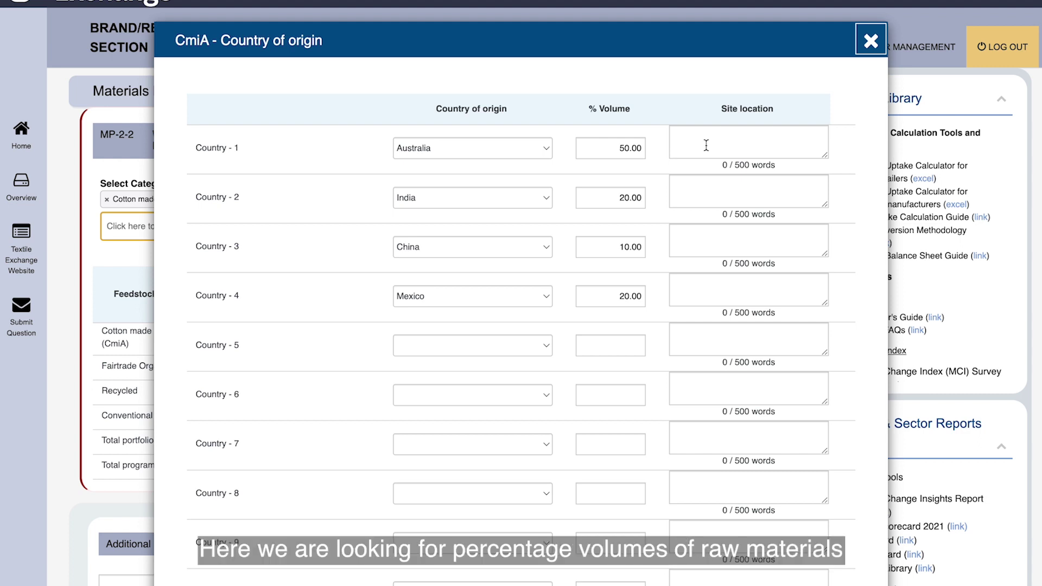
pyautogui.write('Sydney')
pyautogui.click(733, 192)
pyautogui.write('G')
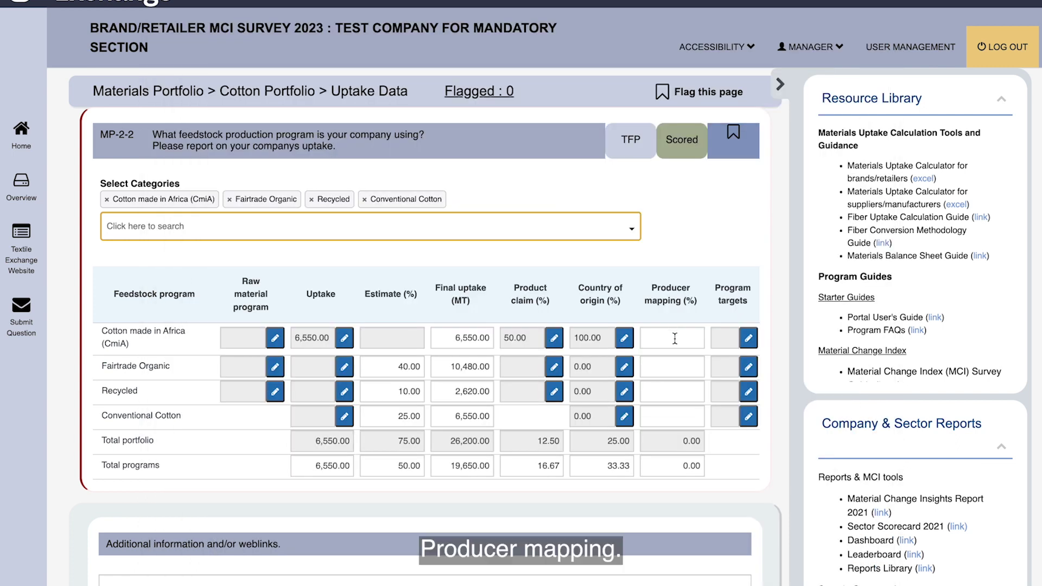
# Set CmiA producer mapping to 25% and give its program targets an uptake target of 30 with % as the metric
pyautogui.click(674, 339)
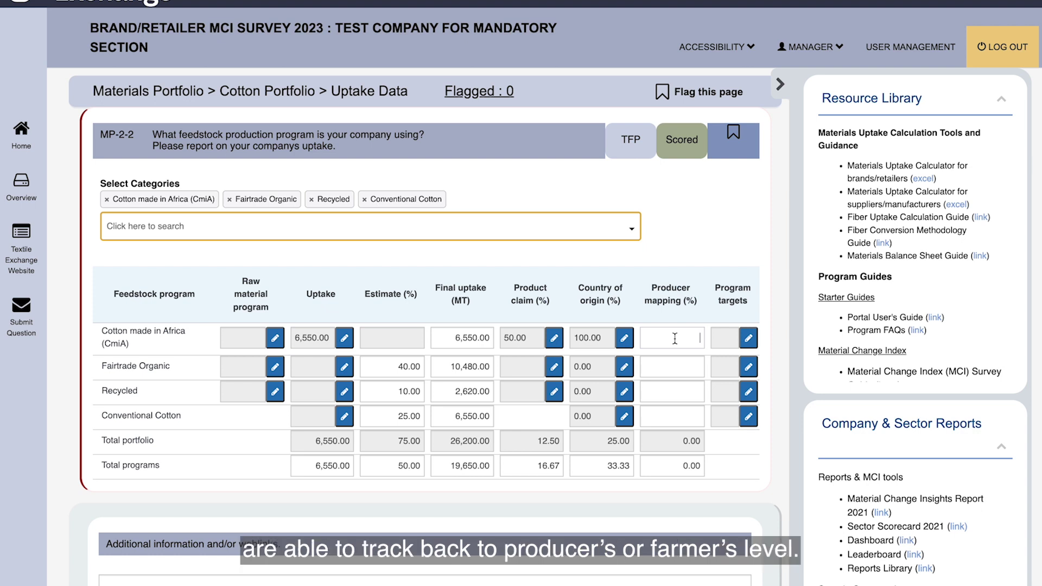
pyautogui.write('25')
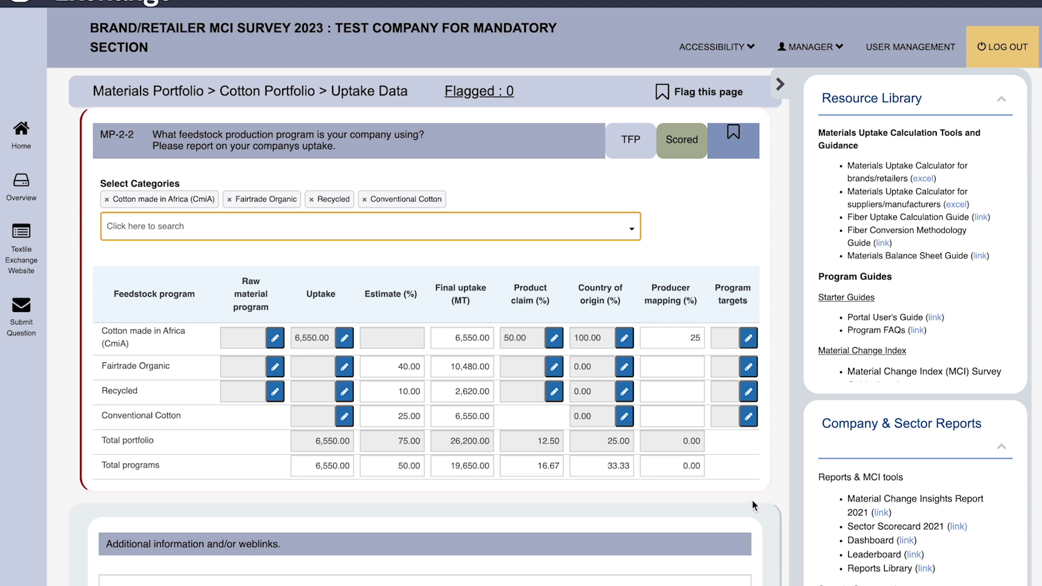
pyautogui.click(748, 337)
pyautogui.click(223, 119)
pyautogui.write('30')
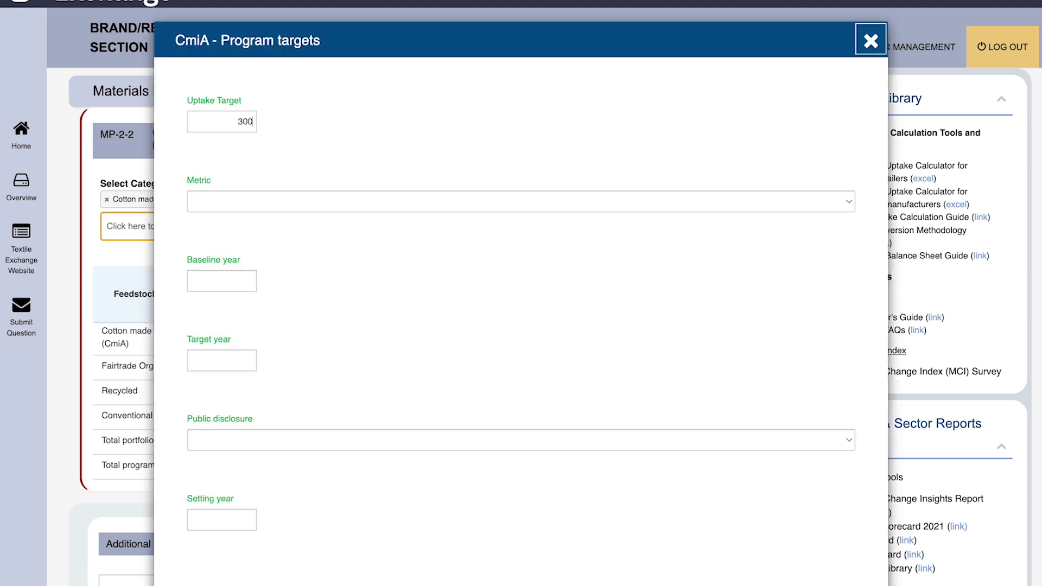
pyautogui.click(223, 201)
pyautogui.click(222, 215)
# Set the CmiA target's baseline year to 2018, target year to 2025 and setting year to 2017, and choose a public disclosure option
pyautogui.click(223, 281)
pyautogui.write('2018')
pyautogui.click(216, 360)
pyautogui.write('2025')
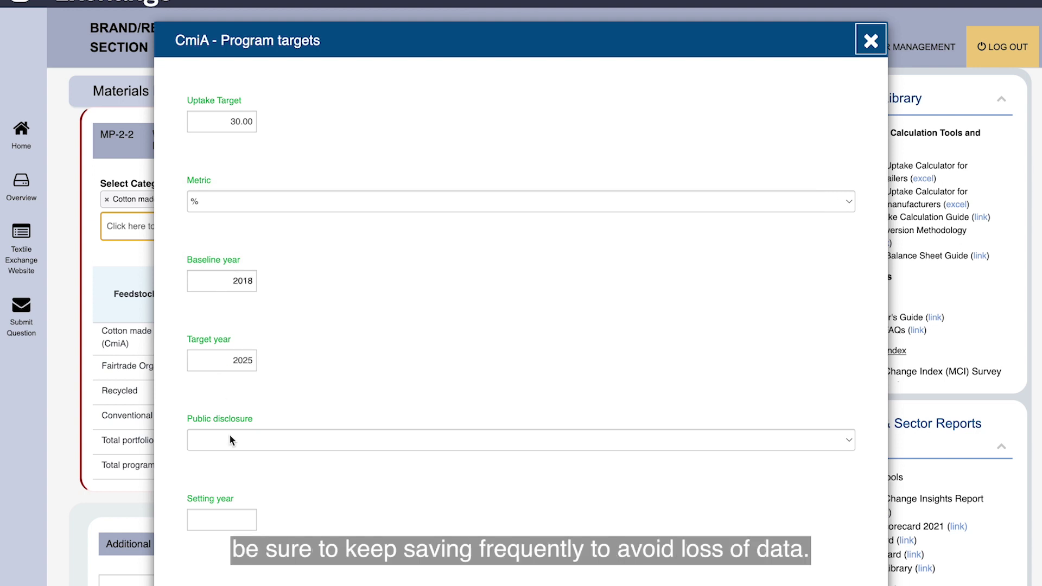
pyautogui.click(210, 440)
pyautogui.click(209, 458)
pyautogui.click(221, 519)
pyautogui.write('2017')
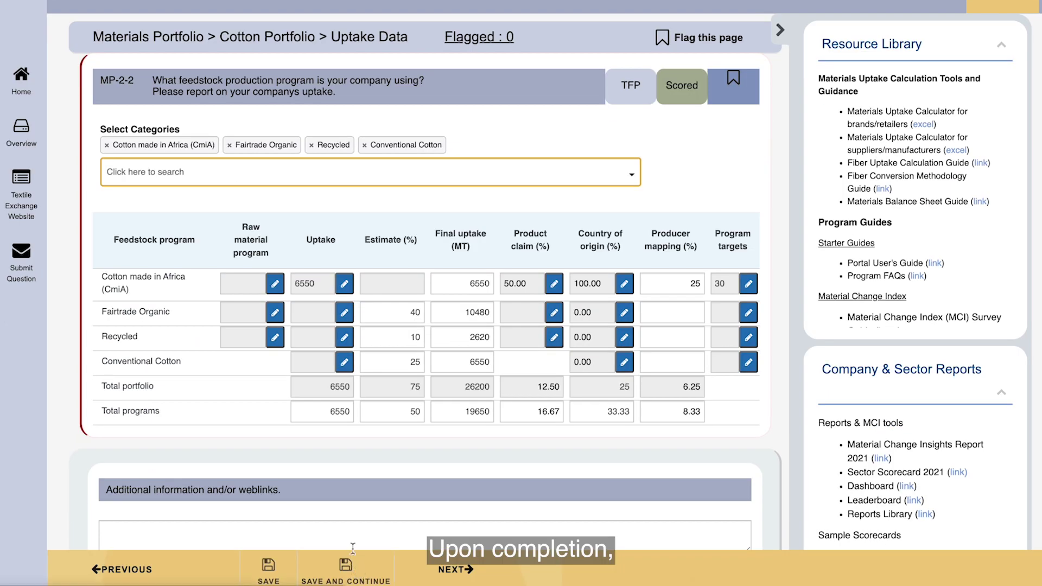
# Save the cotton uptake data and answer Yes to identifying key risks and sourcing locations in the Prioritization Assessment
pyautogui.click(352, 548)
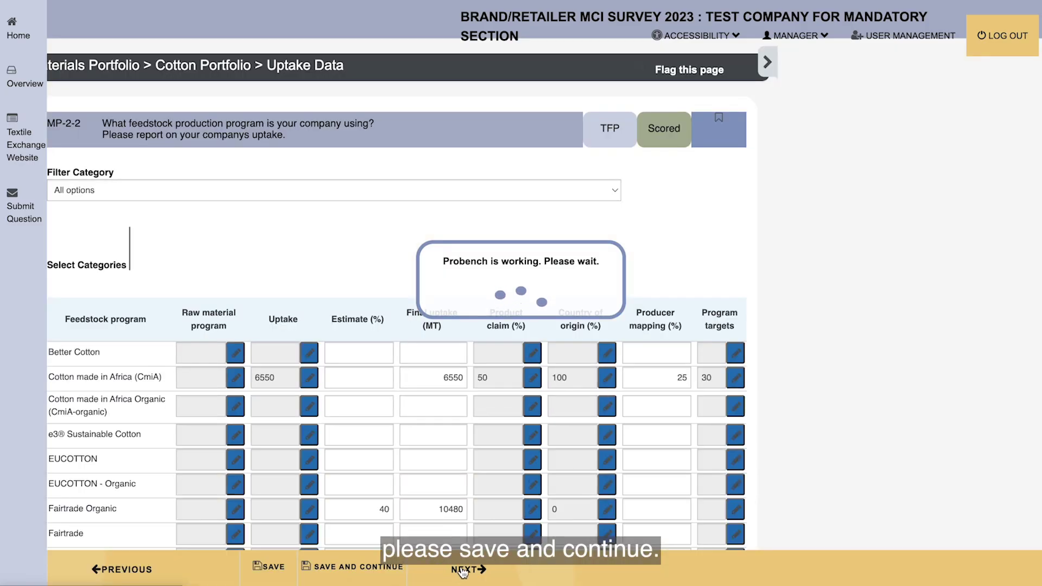
pyautogui.click(463, 570)
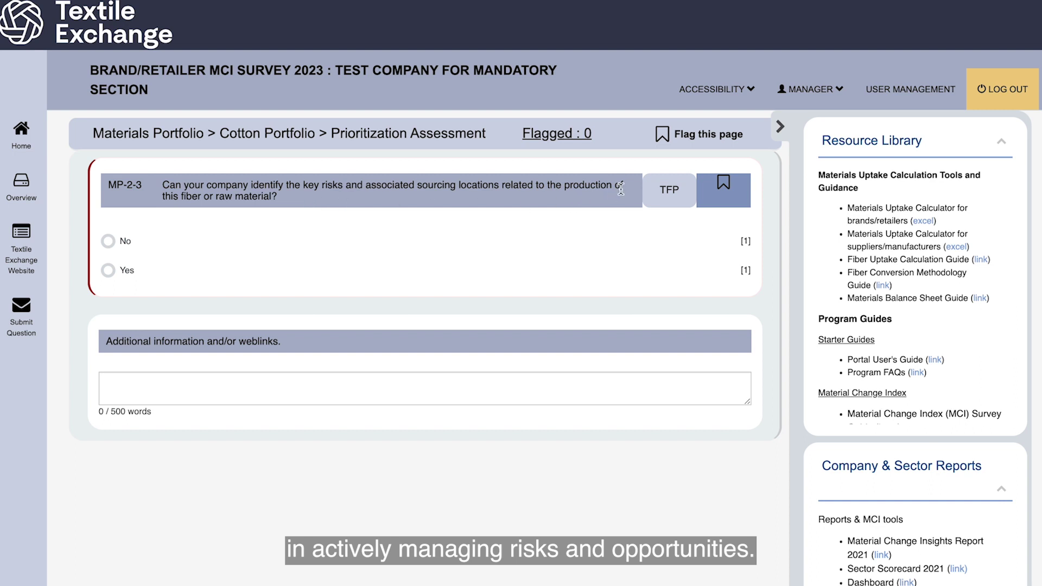
pyautogui.click(108, 273)
# Select Impacts of Raw Material Production, Reputational Risk, Mitigation from Local Governance and Vulnerability of Local Communities as the first four cotton risks
pyautogui.click(223, 391)
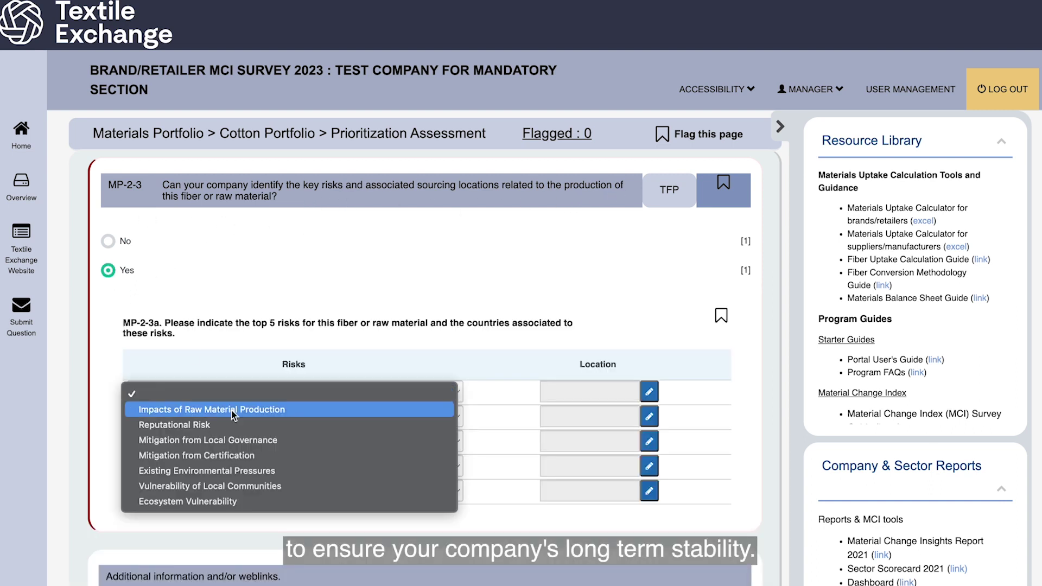
pyautogui.click(233, 411)
pyautogui.click(196, 416)
pyautogui.click(212, 450)
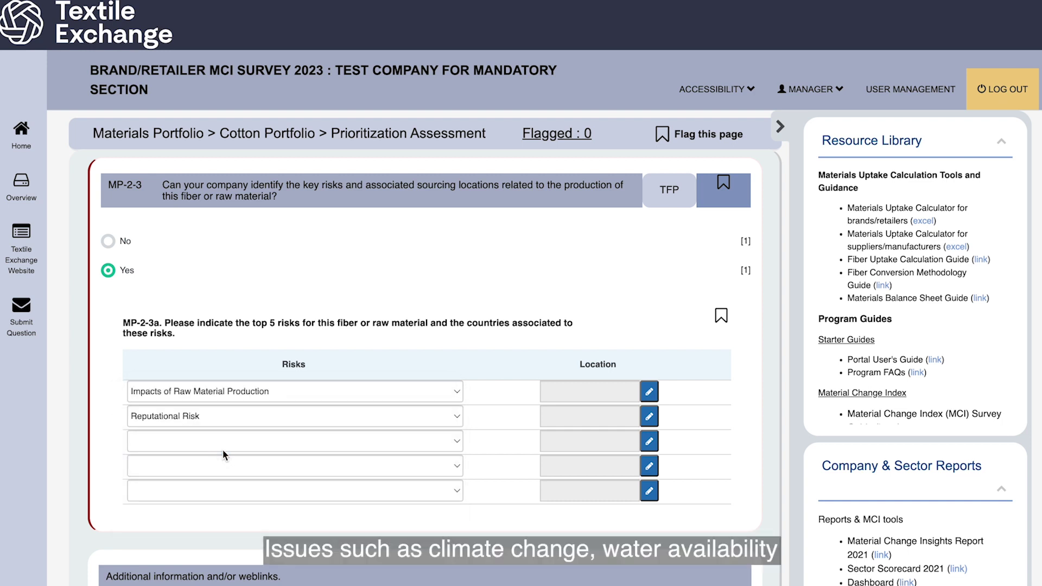
pyautogui.click(223, 444)
pyautogui.click(238, 491)
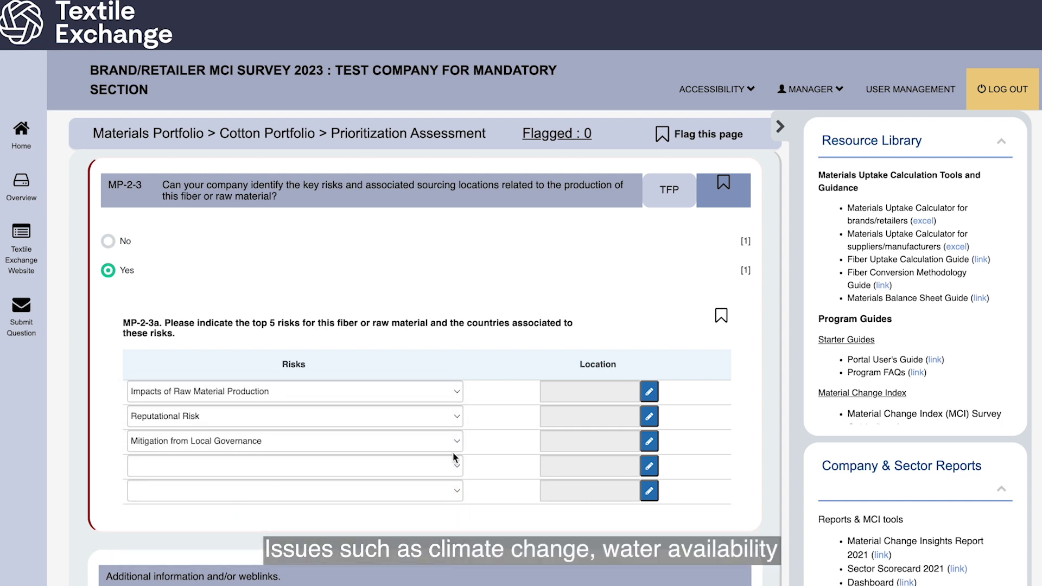
pyautogui.click(371, 471)
pyautogui.click(212, 558)
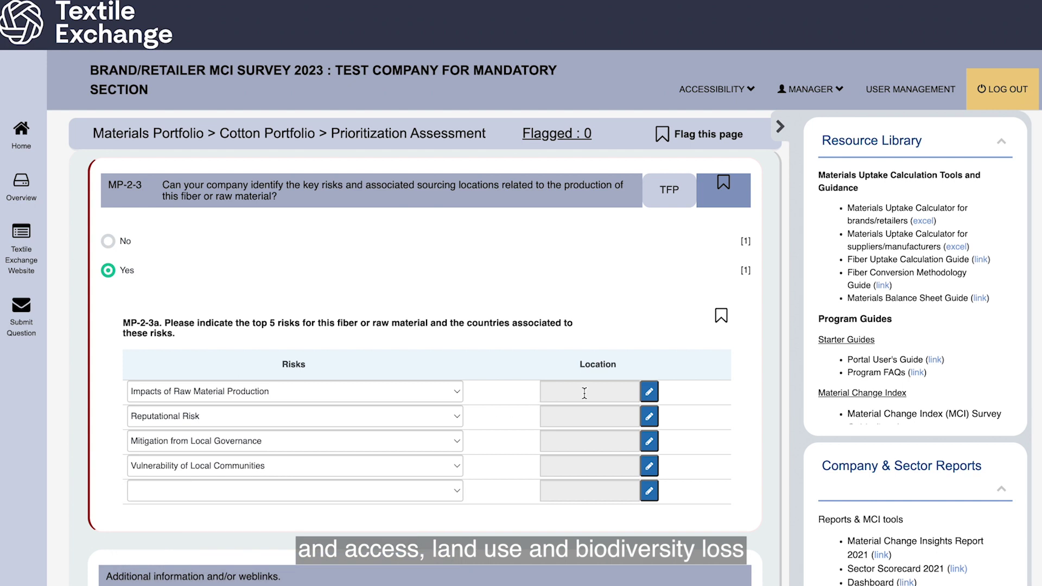
# Assign Australia, Cote D'ivoire and Finland as the locations for the Impacts of Raw Material Production risk
pyautogui.click(650, 392)
pyautogui.click(384, 162)
pyautogui.click(305, 212)
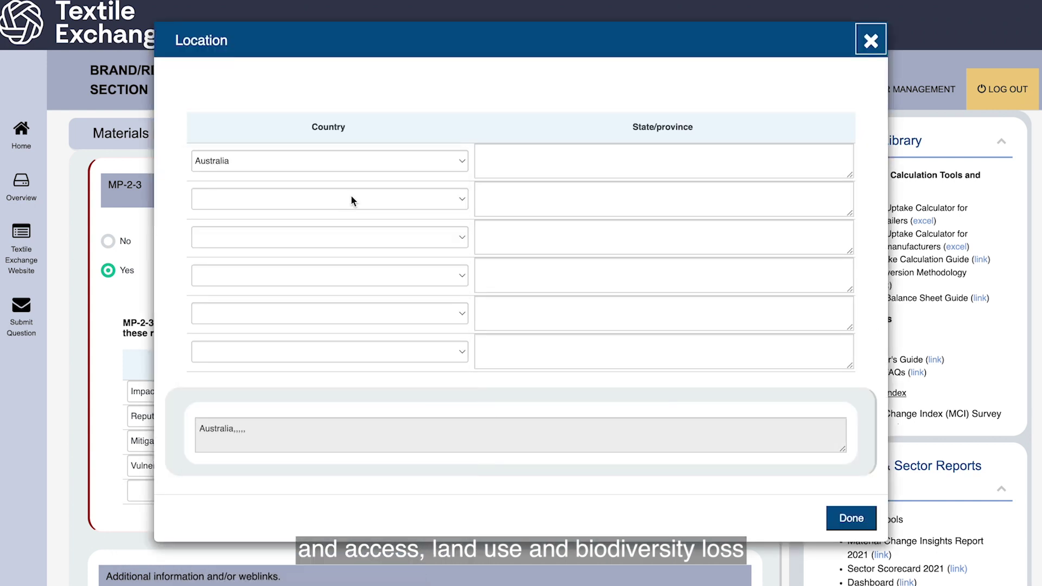
pyautogui.click(354, 196)
pyautogui.click(228, 430)
pyautogui.click(278, 236)
pyautogui.click(260, 573)
pyautogui.click(850, 518)
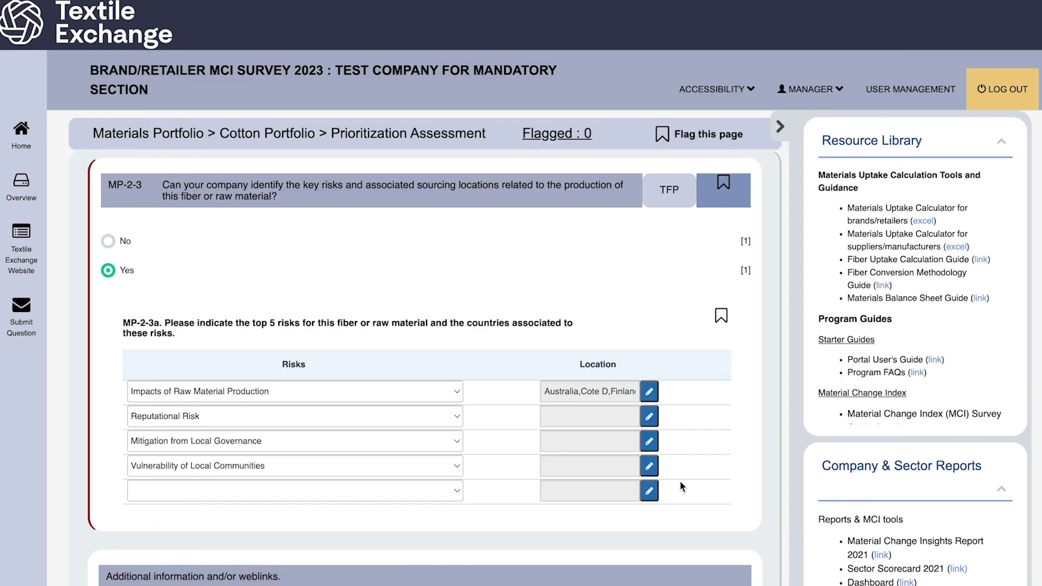
# Assign Chile, Hungary and India as the locations for the Reputational Risk
pyautogui.click(649, 419)
pyautogui.click(377, 163)
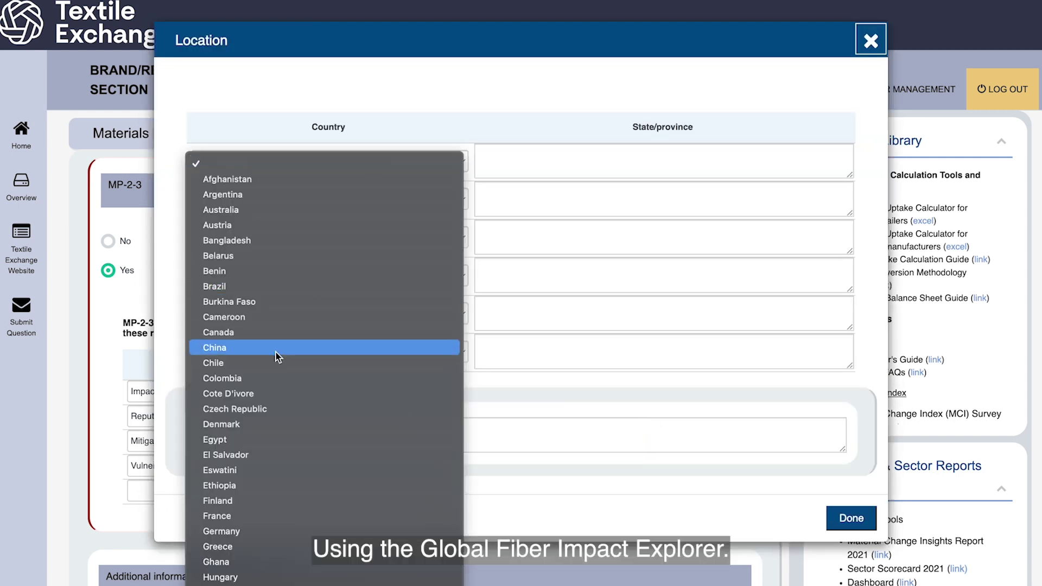
pyautogui.click(273, 363)
pyautogui.click(324, 200)
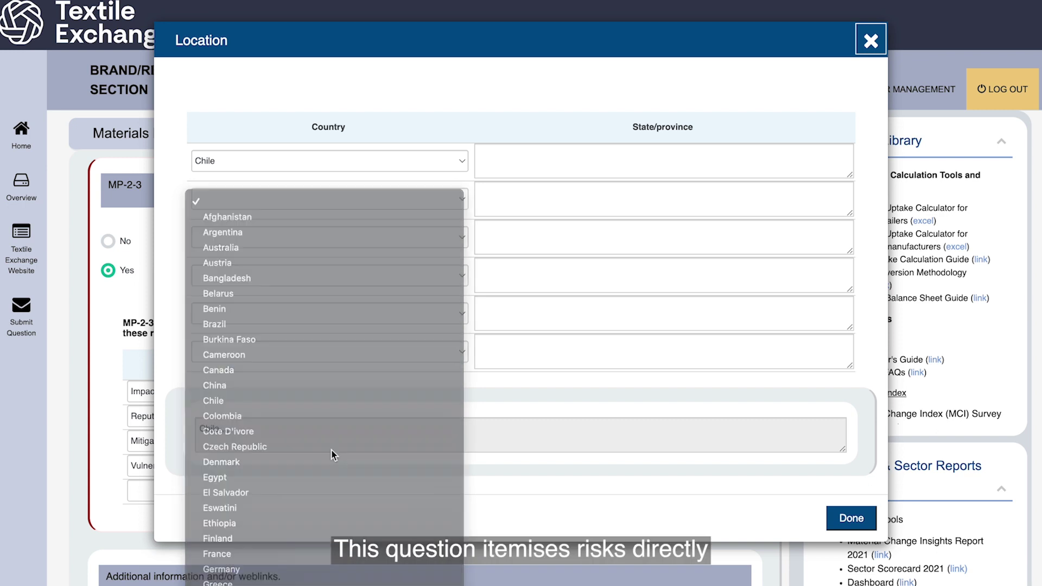
pyautogui.click(390, 239)
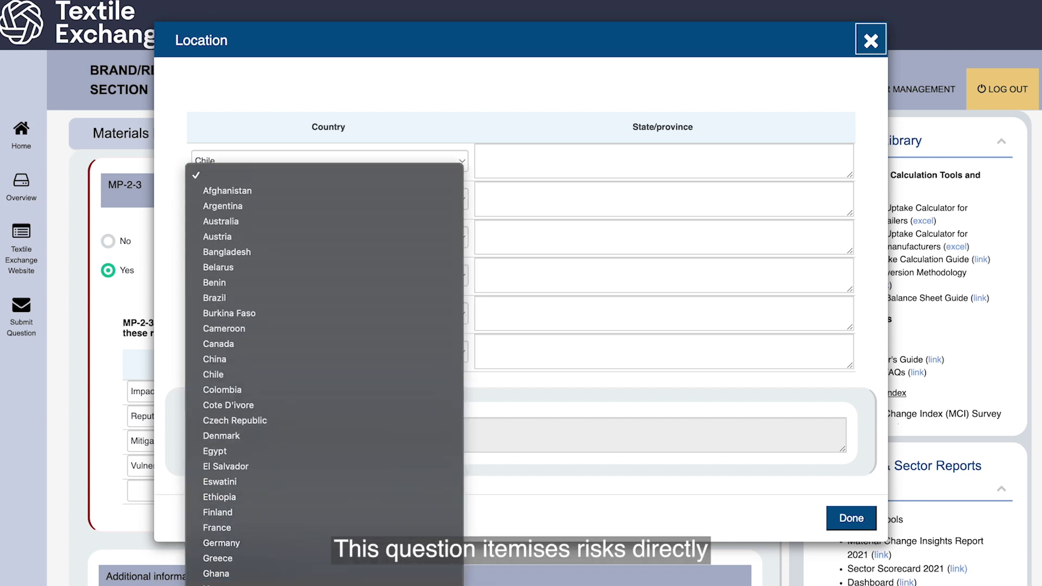
pyautogui.click(222, 578)
pyautogui.click(850, 518)
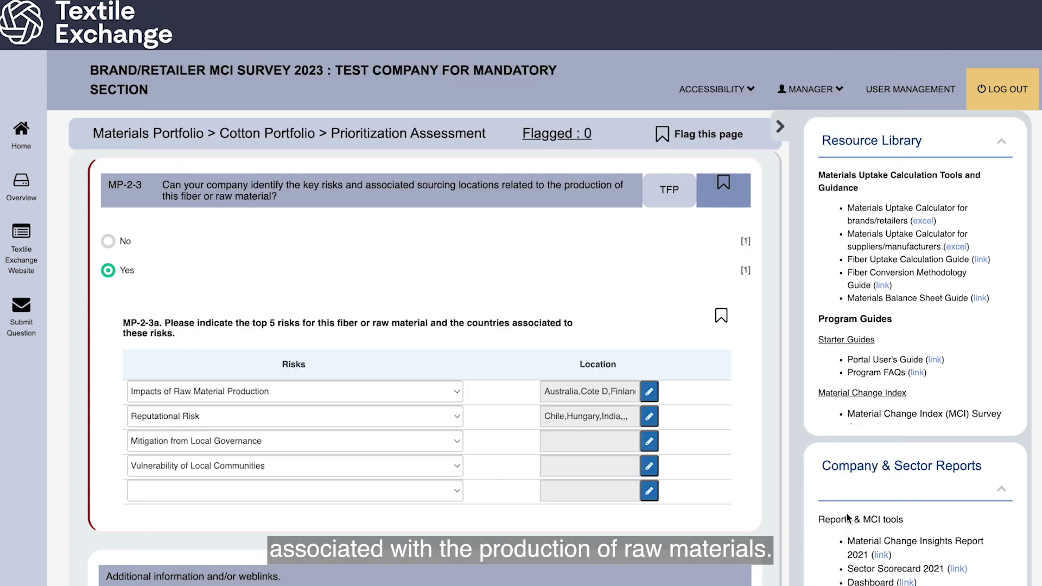
# Assign Czech Republic, Eswatini and a third country as the locations for the Mitigation from Local Governance risk
pyautogui.click(649, 444)
pyautogui.click(323, 163)
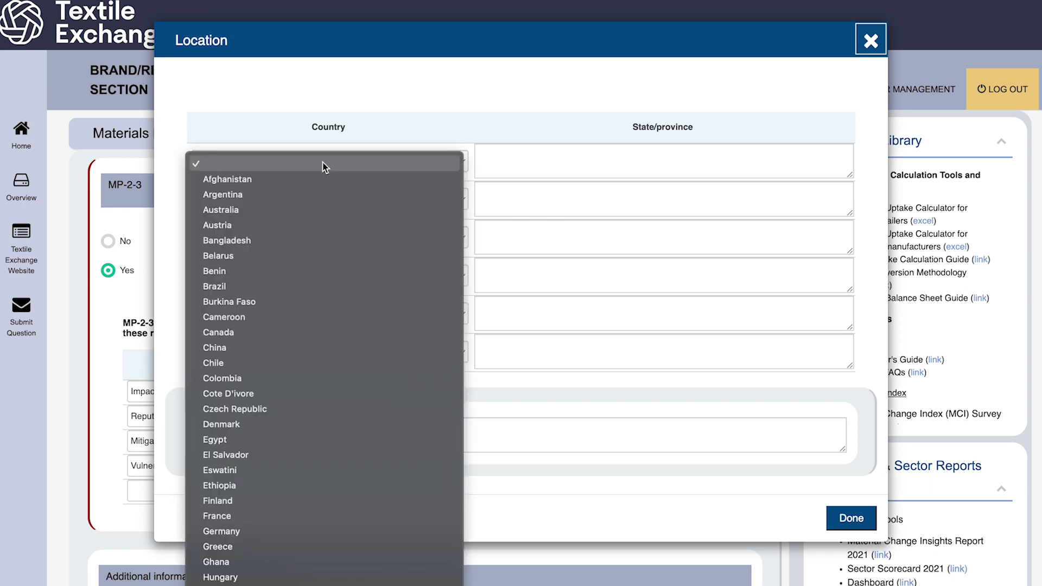
pyautogui.click(282, 413)
pyautogui.click(370, 201)
pyautogui.click(282, 508)
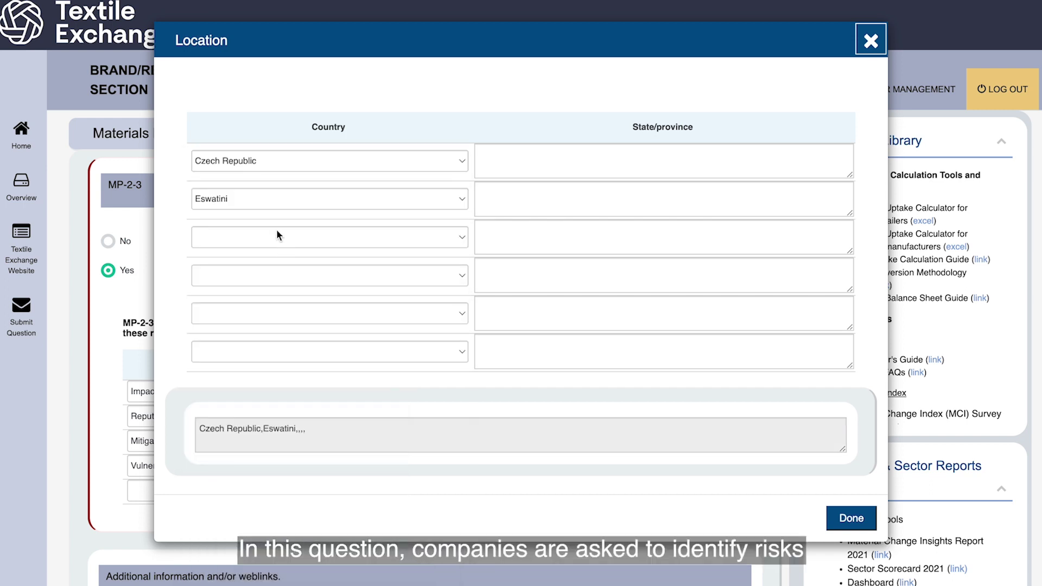
pyautogui.click(277, 235)
pyautogui.click(255, 316)
pyautogui.click(850, 517)
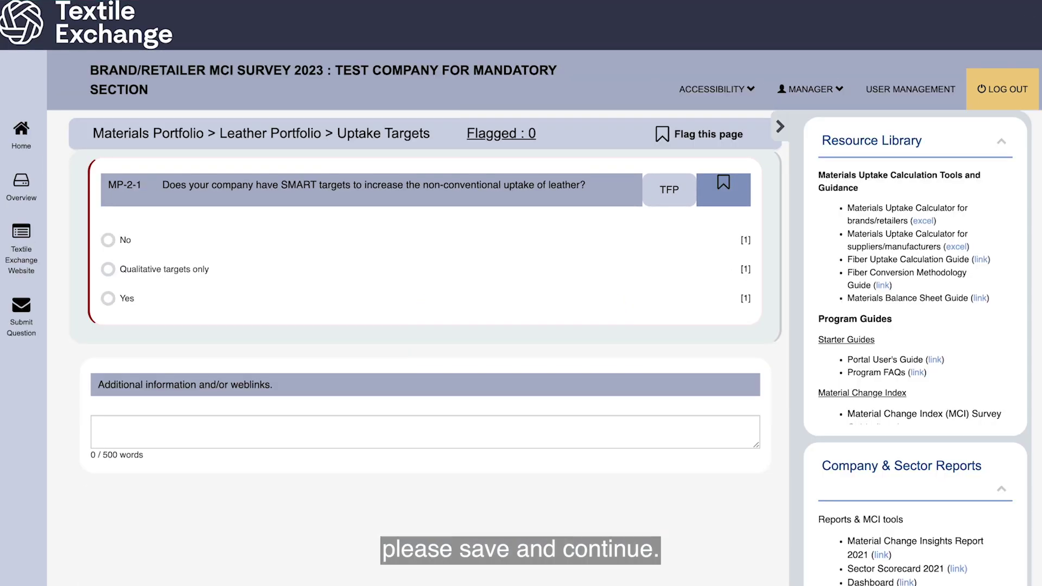
# Open the Cotton Portfolio's Recycled Cotton page and set the textile share to 10% for pre-consumer and 20% for post-consumer
pyautogui.click(21, 187)
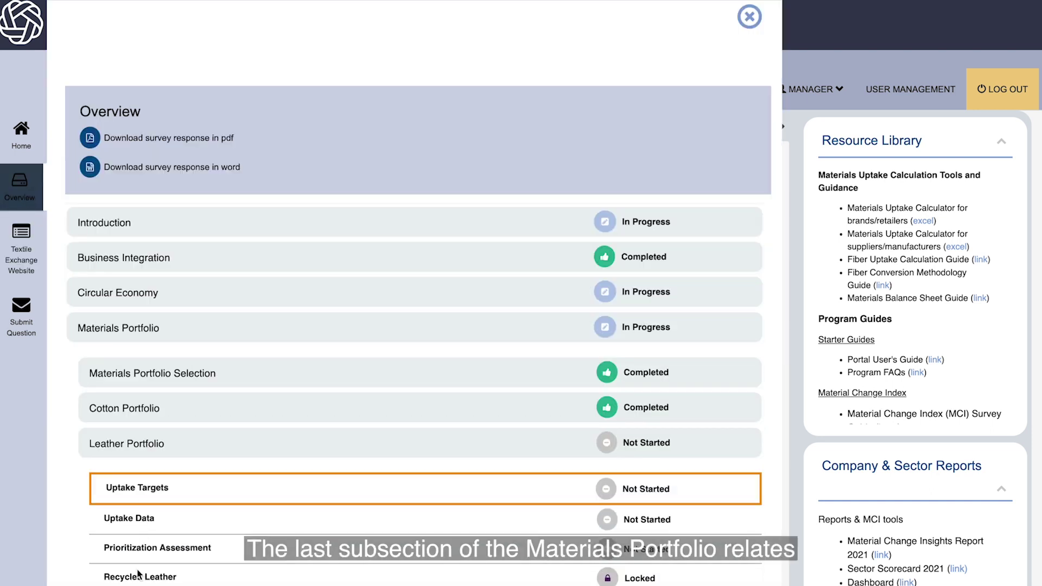
pyautogui.click(123, 420)
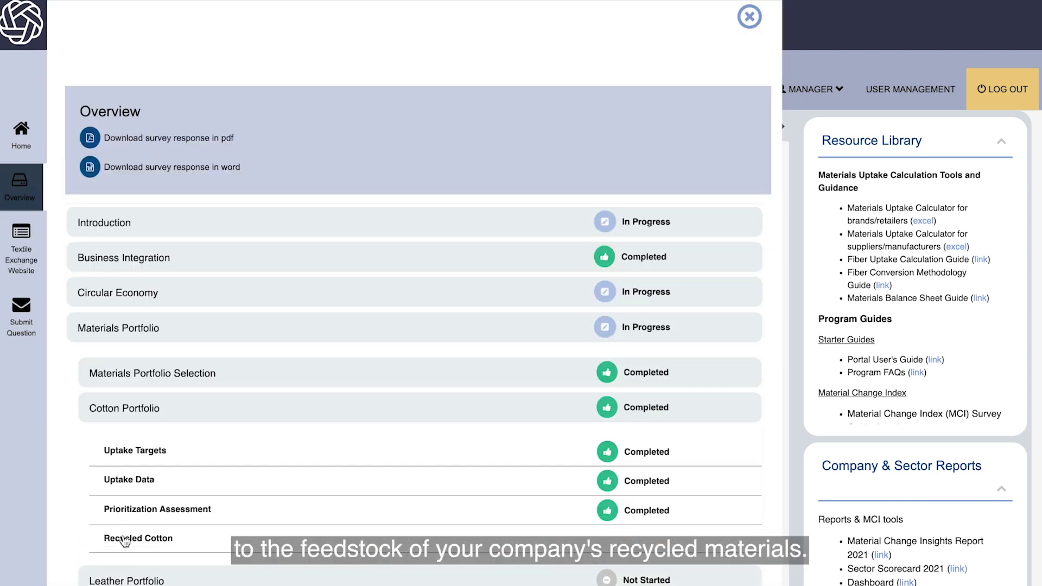
pyautogui.click(123, 539)
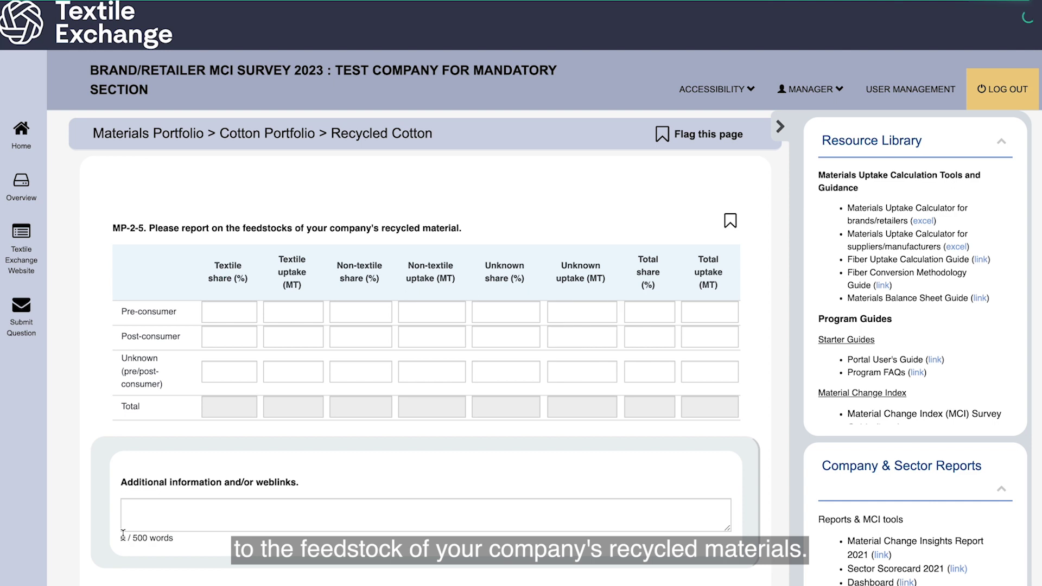
pyautogui.click(231, 310)
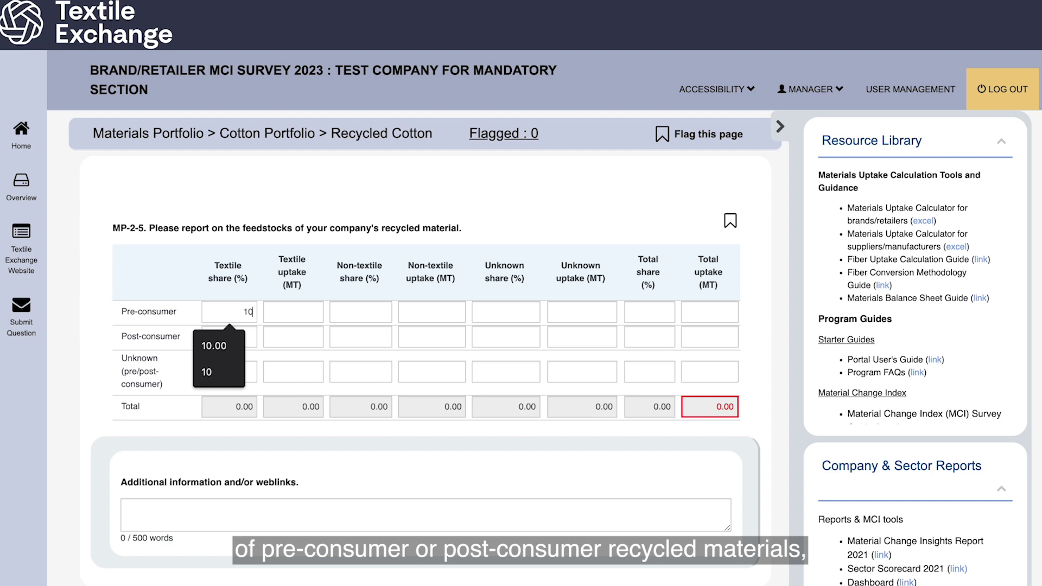
pyautogui.click(252, 335)
pyautogui.write('20')
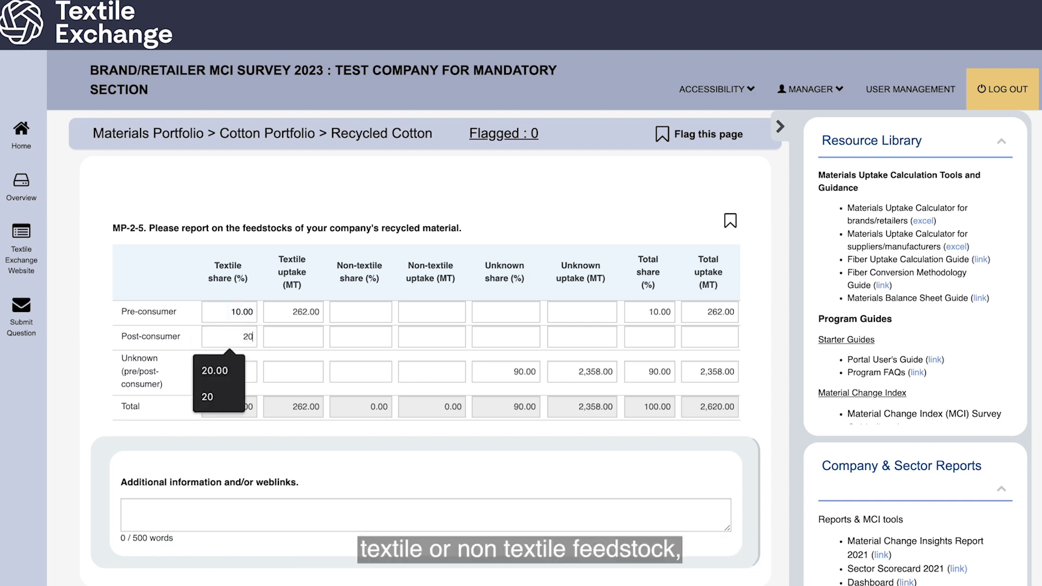
# Set the non-textile share to 15% for pre-consumer and 17% for post-consumer, and the pre-consumer unknown share to 28%
pyautogui.click(382, 314)
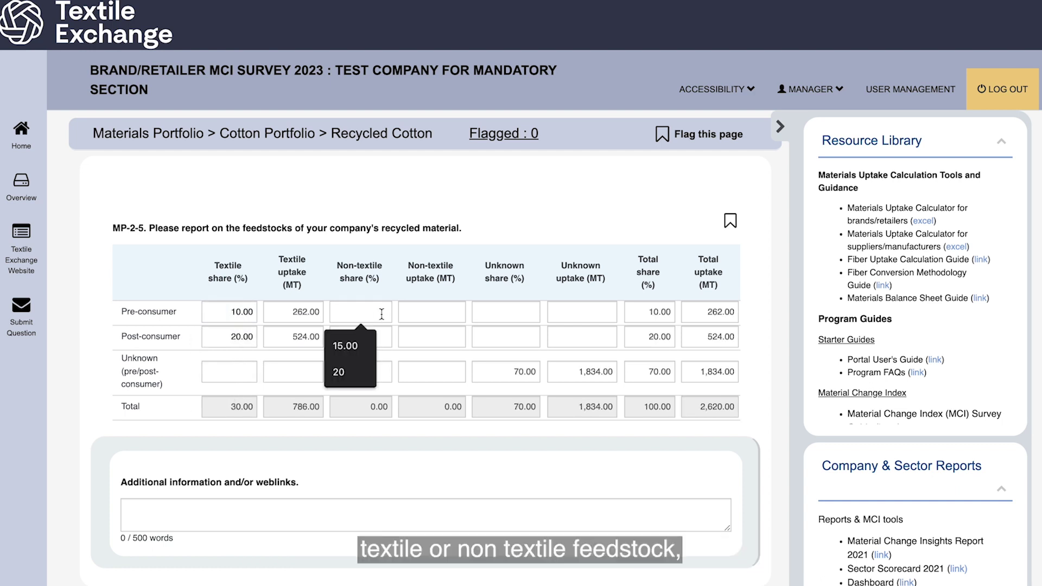
pyautogui.write('1')
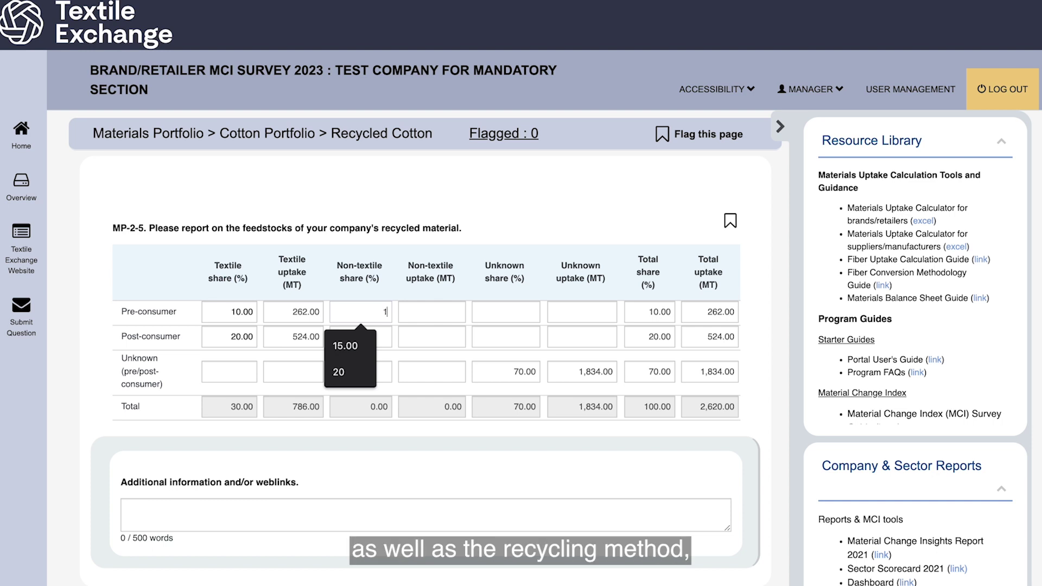
pyautogui.write('5')
pyautogui.click(381, 336)
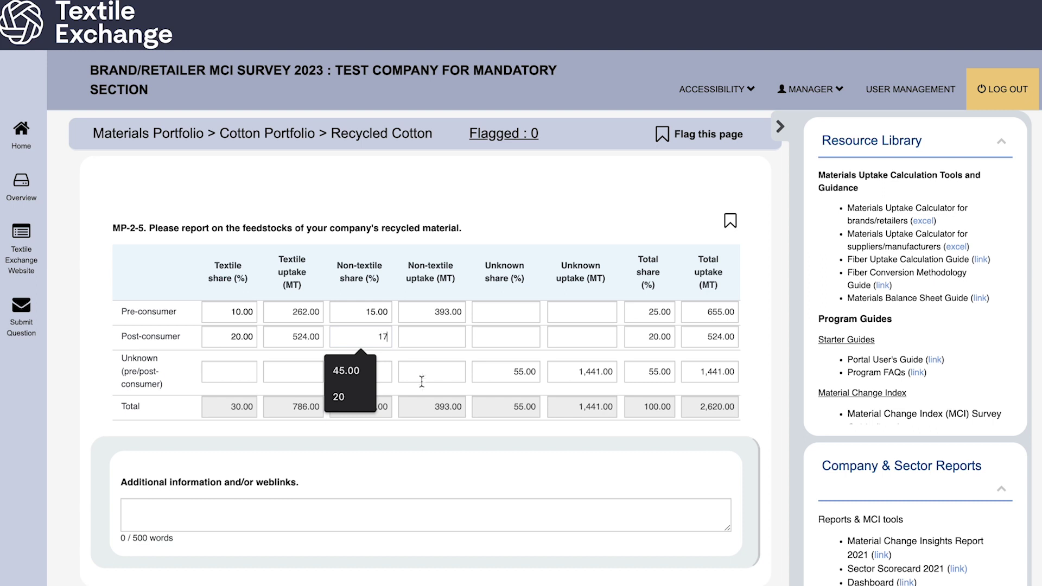
pyautogui.write('17')
pyautogui.click(492, 383)
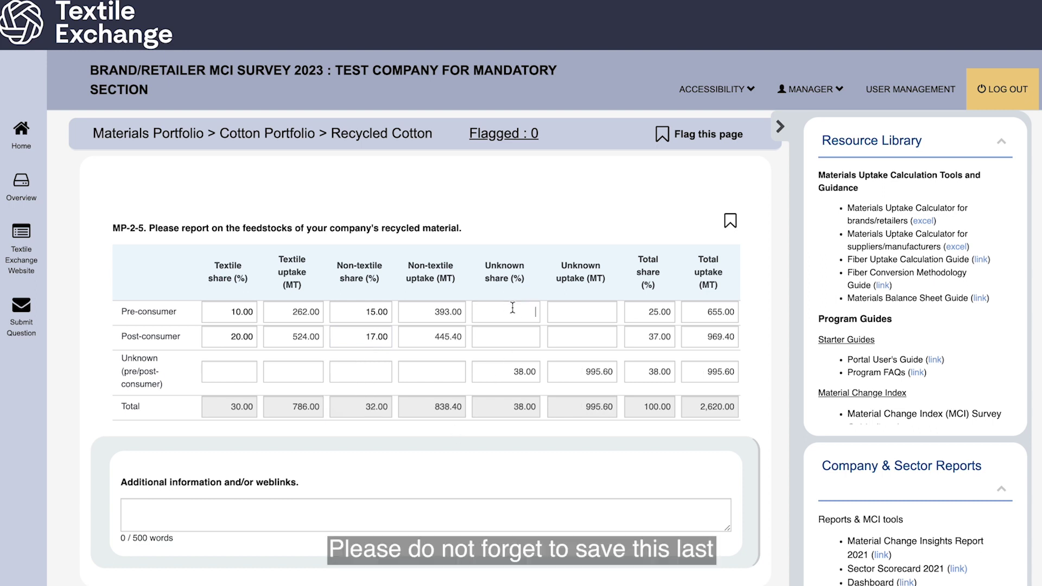
pyautogui.write('28')
pyautogui.click(513, 338)
pyautogui.write('4')
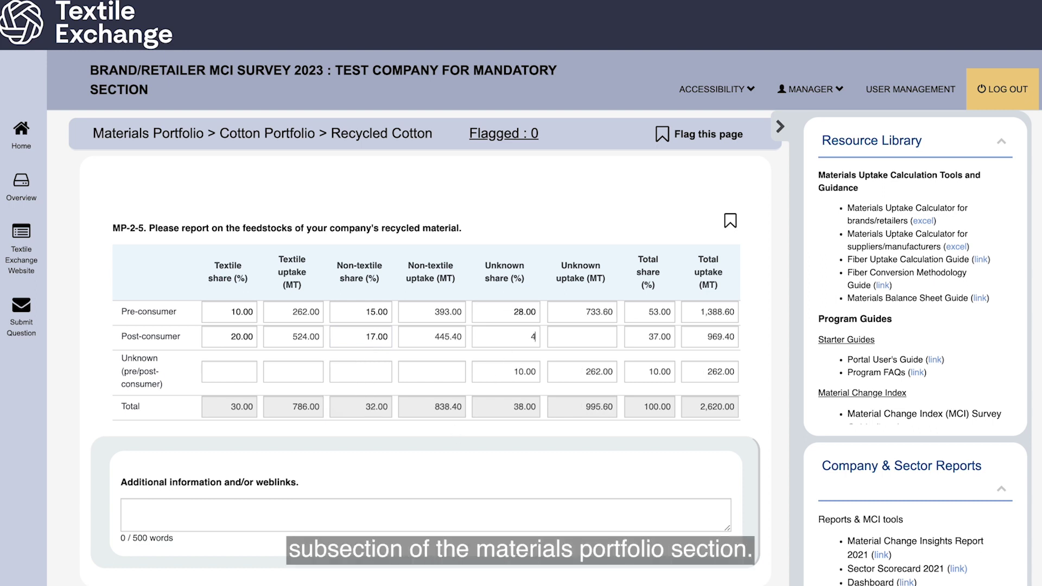
pyautogui.write('2')
pyautogui.click(525, 461)
pyautogui.doubleClick(528, 337)
pyautogui.press('BackSpace')
pyautogui.click(494, 513)
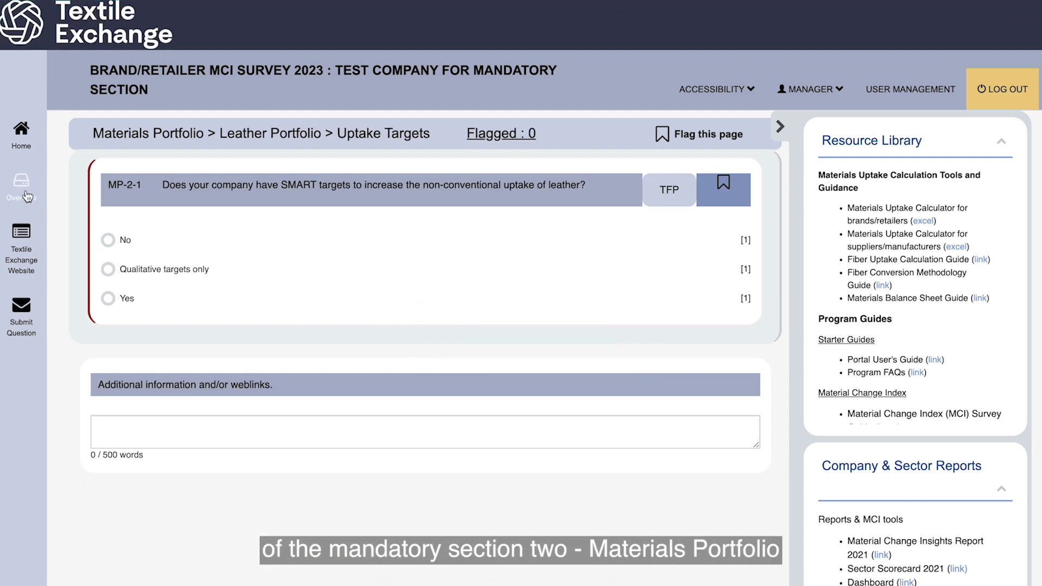
# Open the survey overview and expand the Cotton Portfolio to review the status of its subsections
pyautogui.click(25, 190)
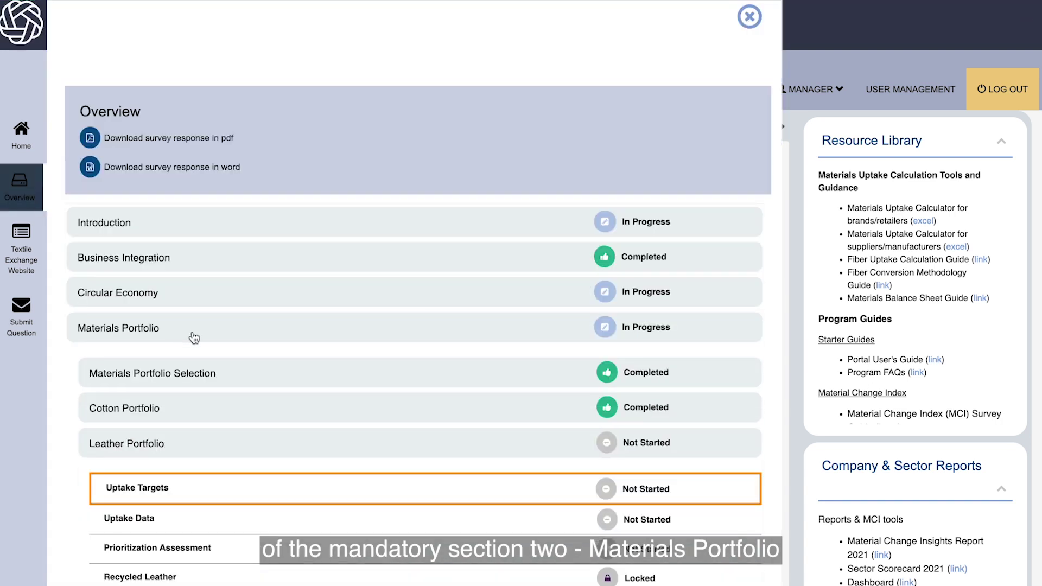
pyautogui.click(135, 410)
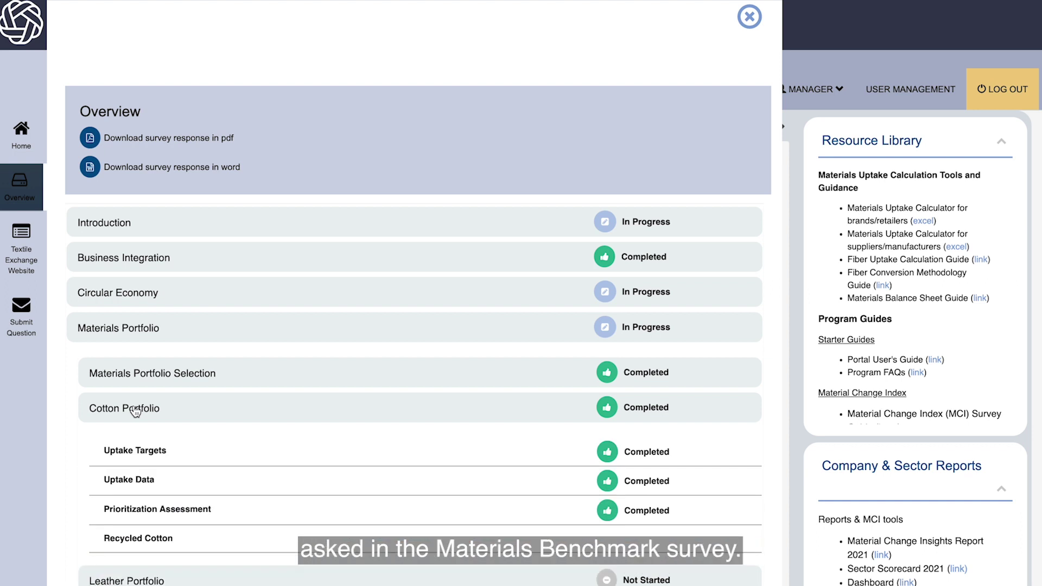